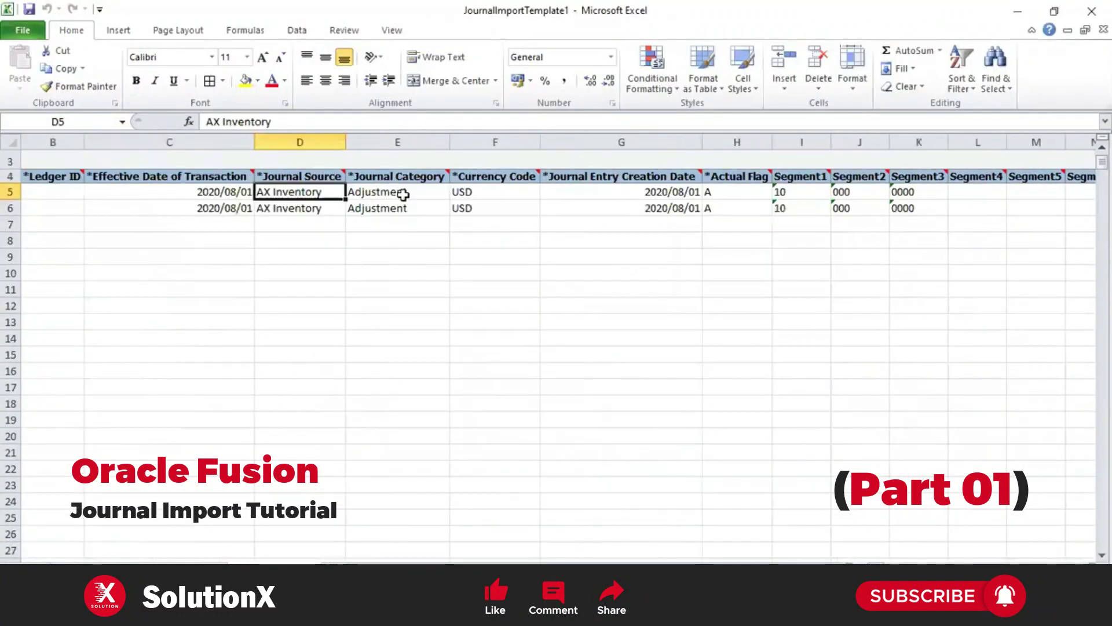
Step: Change the first line's Currency Code in F5 from USD to USD1
{"action": "left_click", "coordinate": [404, 194]}
{"action": "left_click", "coordinate": [536, 192]}
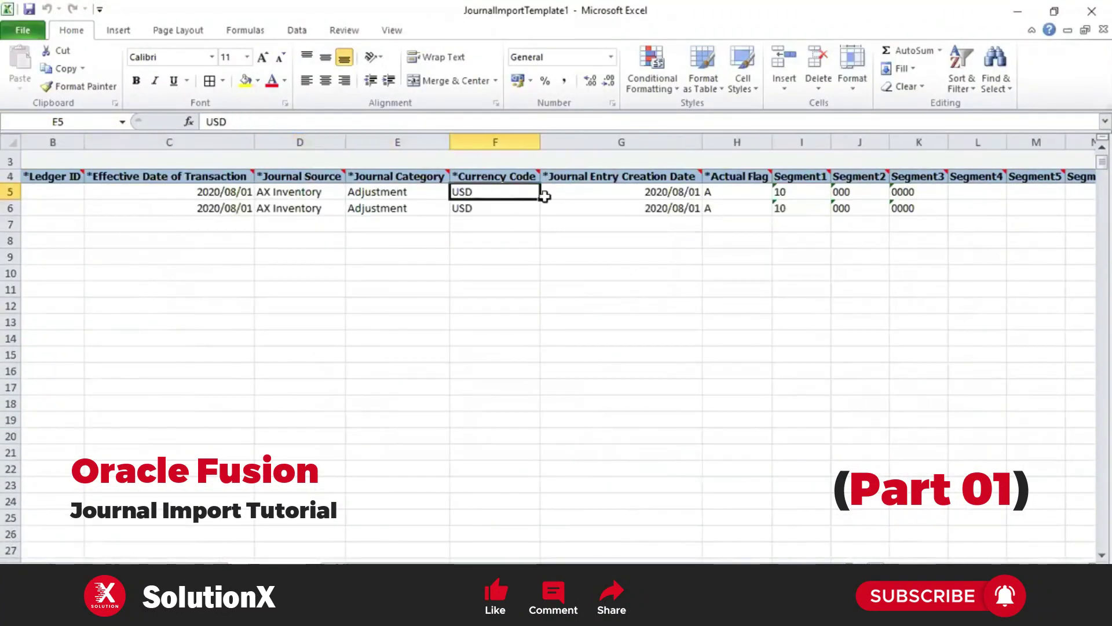
{"action": "double_click", "coordinate": [512, 190]}
{"action": "type", "text": "1"}
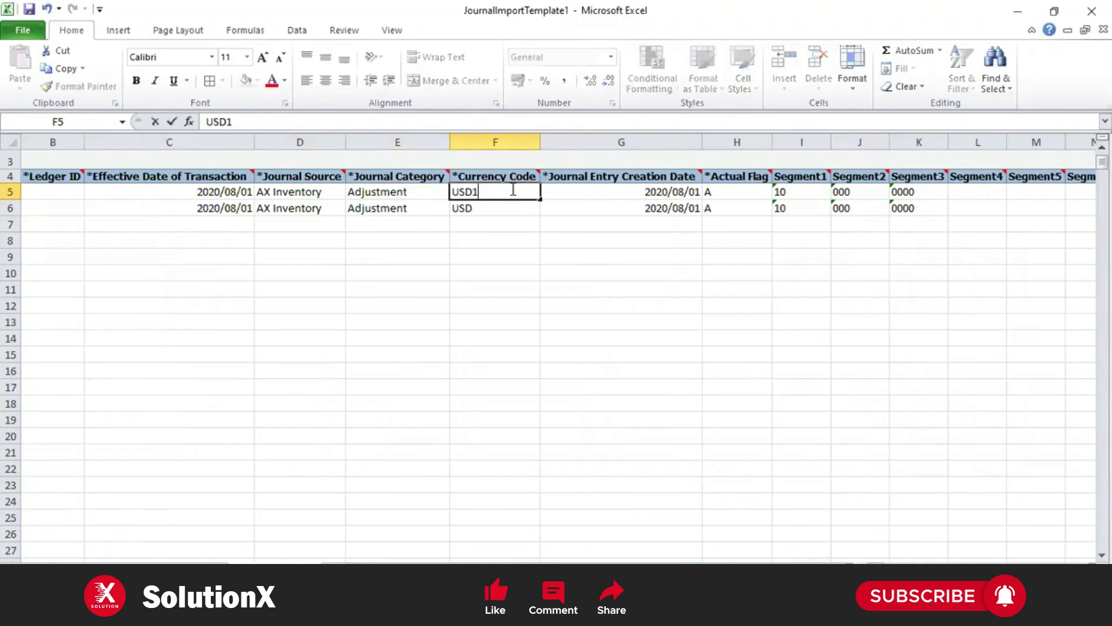
{"action": "key", "text": "Tab"}
{"action": "scroll", "coordinate": [486, 216], "scroll_direction": "left", "scroll_amount": 1}
Step: Change the Journal Source in D5 to AX Inventory1
{"action": "left_click", "coordinate": [474, 196]}
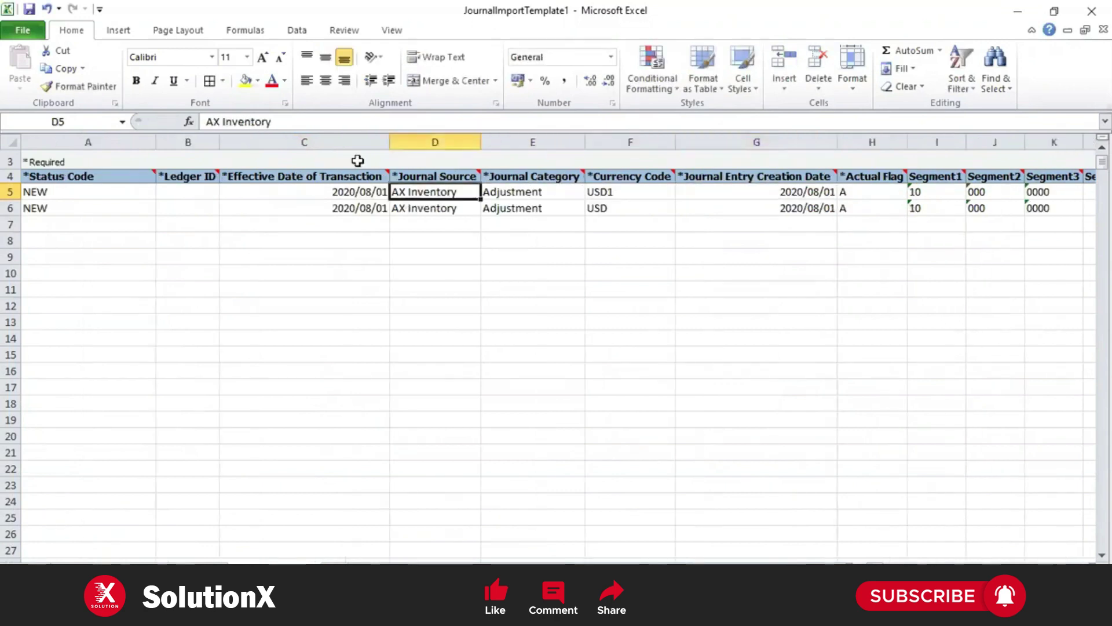
{"action": "left_click", "coordinate": [286, 122]}
{"action": "type", "text": "1"}
{"action": "key", "text": "Tab"}
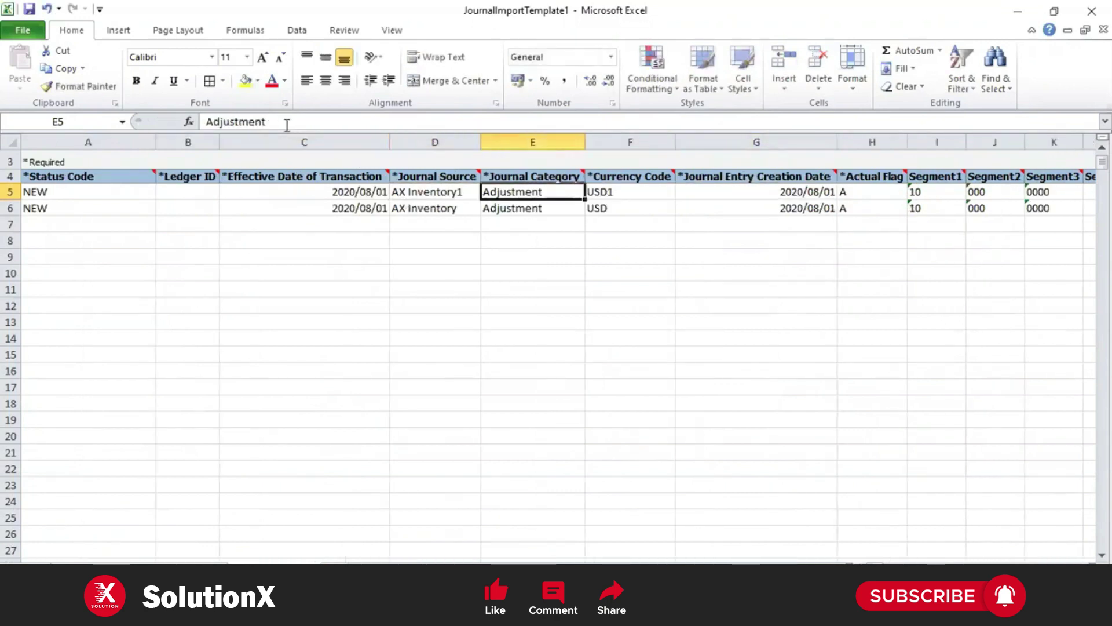
Step: Change the Journal Category in E5 to Adjustment1
{"action": "left_click", "coordinate": [398, 197]}
{"action": "key", "text": "Tab"}
{"action": "scroll", "coordinate": [400, 195], "scroll_direction": "right", "scroll_amount": 1}
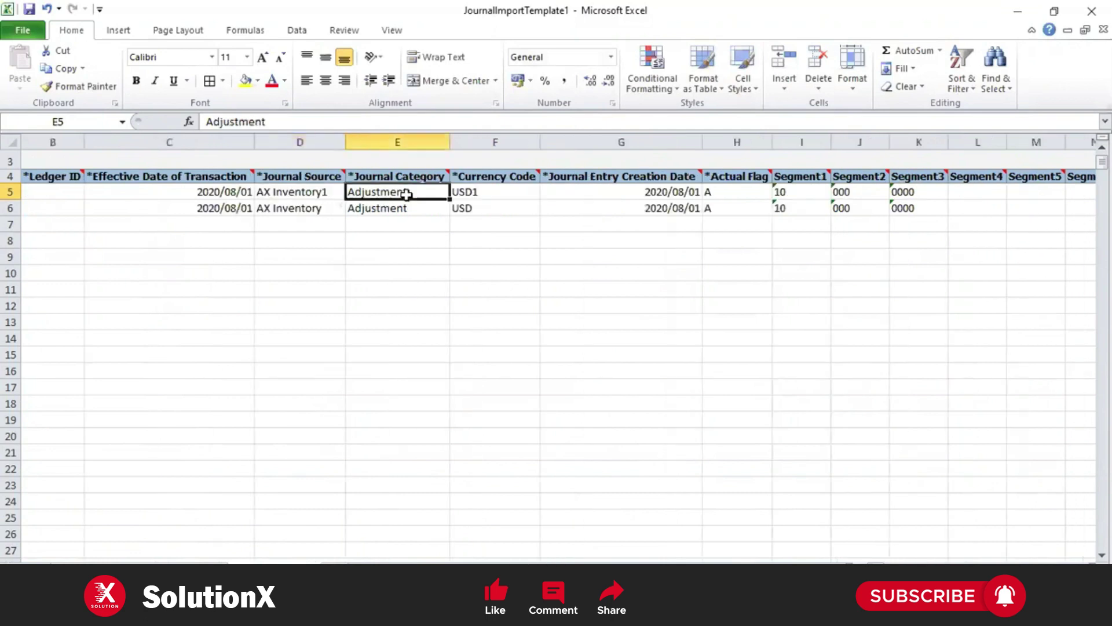
{"action": "double_click", "coordinate": [285, 122]}
{"action": "left_click", "coordinate": [285, 121]}
{"action": "type", "text": "1"}
{"action": "left_click", "coordinate": [621, 191]}
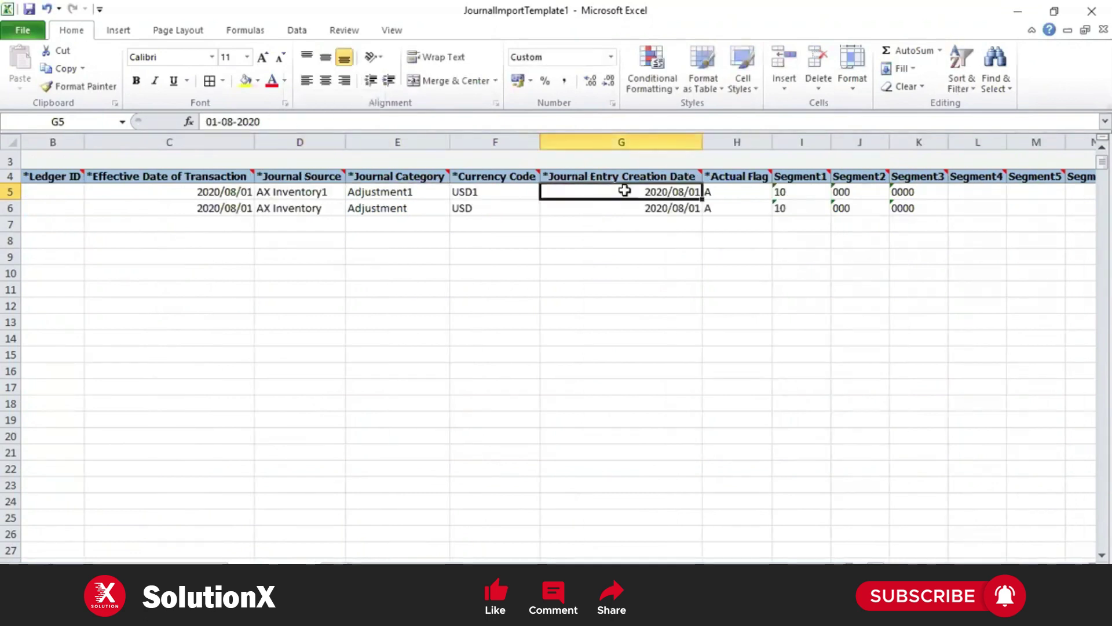
Step: Set the first line's Segment1 value in I5 to 20
{"action": "scroll", "coordinate": [620, 191], "scroll_direction": "right", "scroll_amount": 3}
{"action": "left_click", "coordinate": [594, 191]}
{"action": "left_click", "coordinate": [483, 192]}
{"action": "type", "text": "2"}
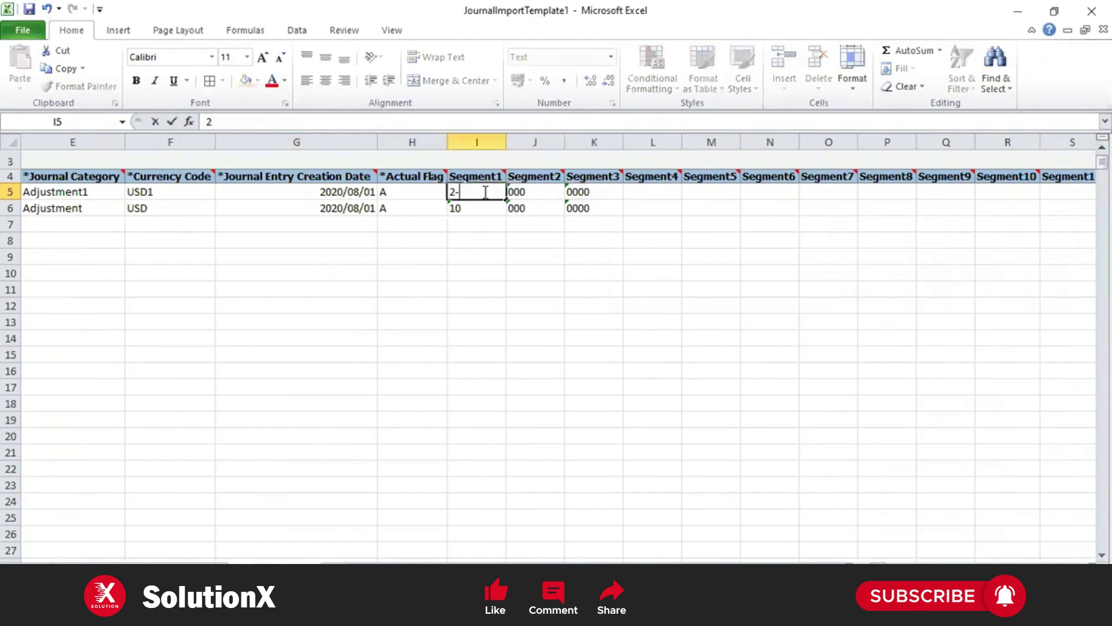
{"action": "key", "text": "ctrl+Return"}
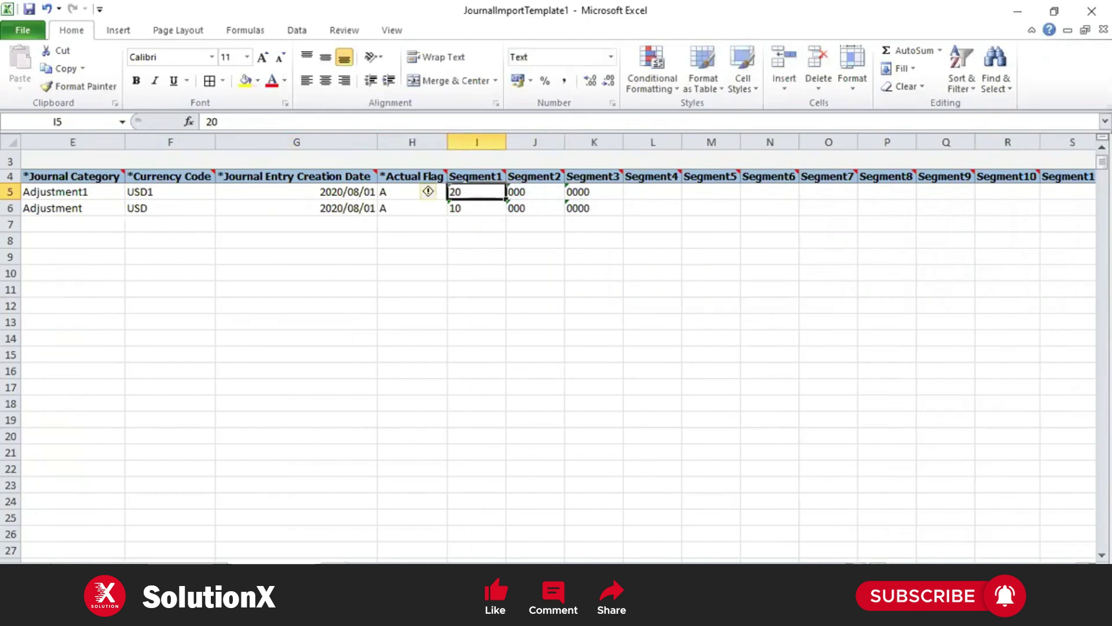
{"action": "scroll", "coordinate": [556, 348], "scroll_direction": "left", "scroll_amount": 1}
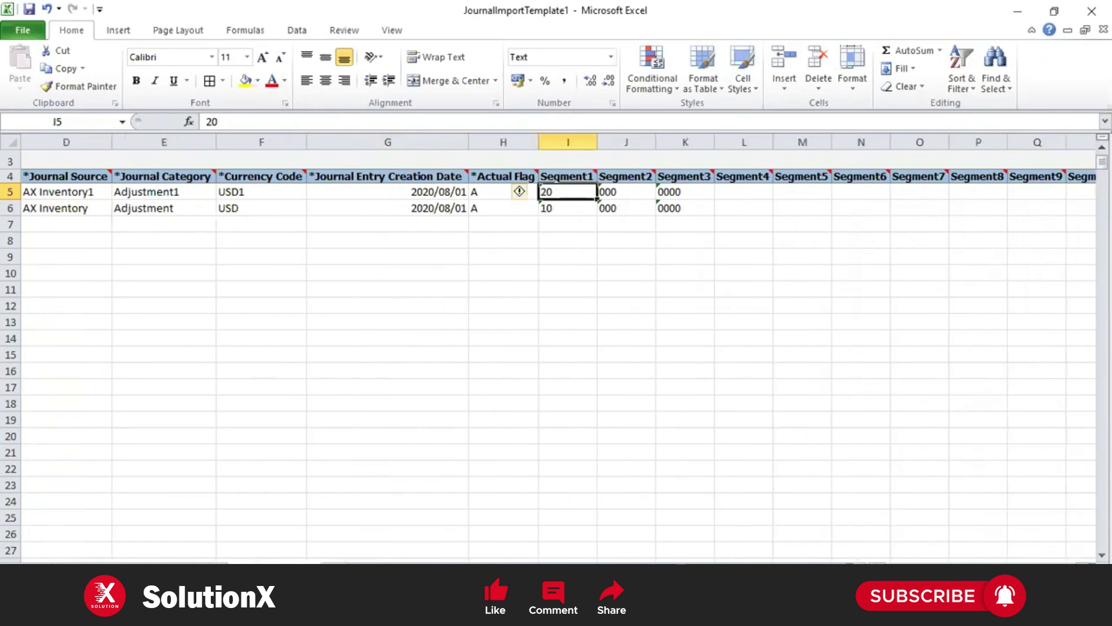
{"action": "scroll", "coordinate": [556, 348], "scroll_direction": "left", "scroll_amount": 1}
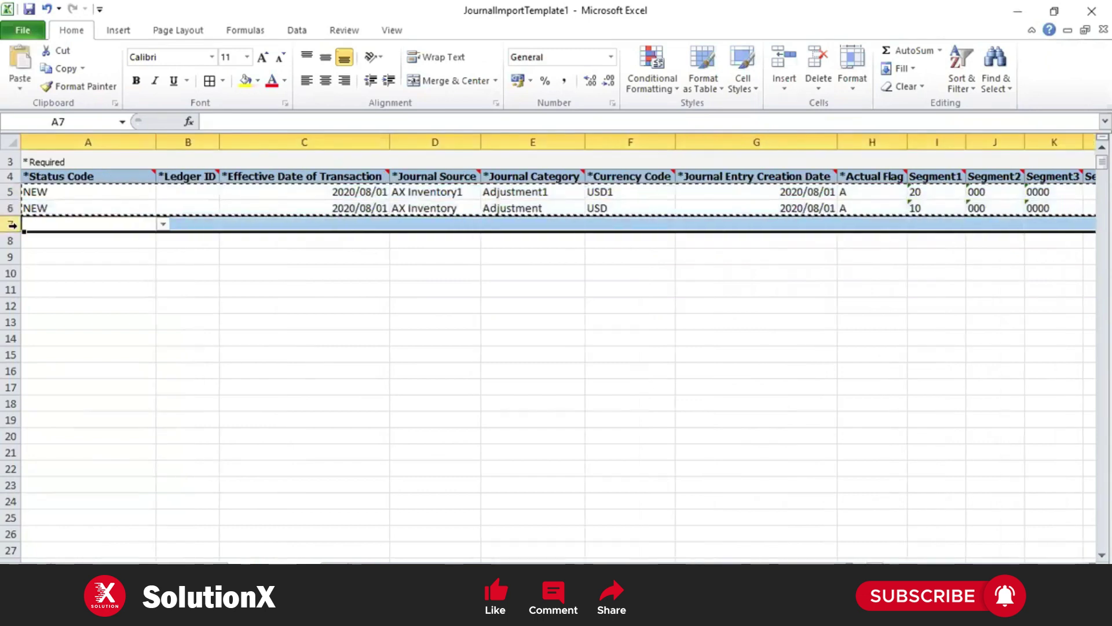
Step: Paste the two journal lines into rows 7–8 and rename the batch to Batch 002
{"action": "key", "text": "ctrl+v"}
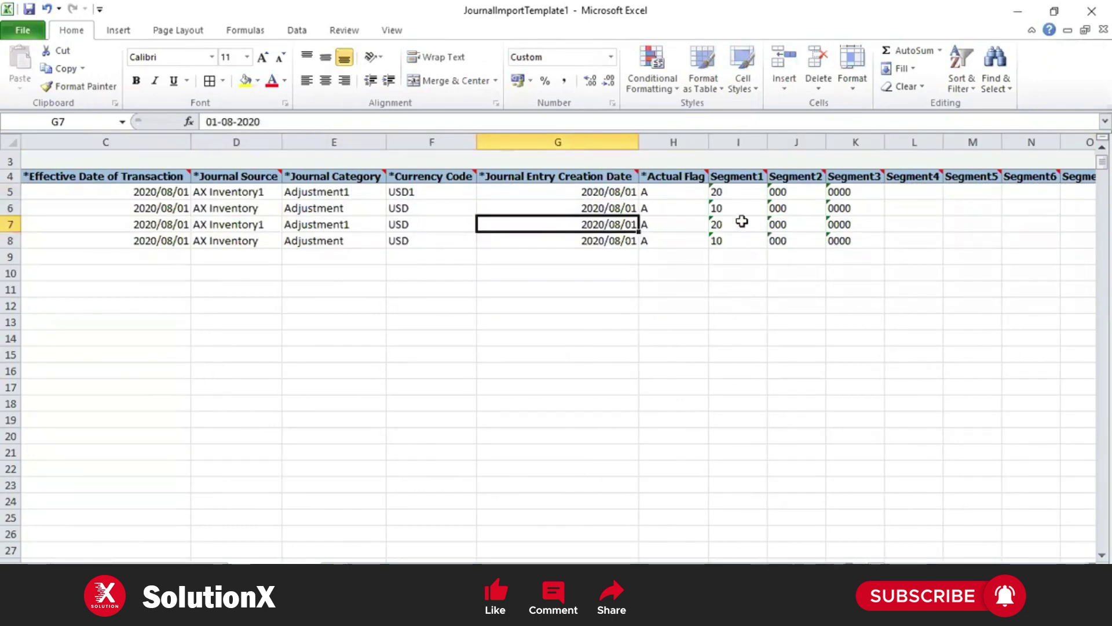
{"action": "left_click", "coordinate": [740, 224]}
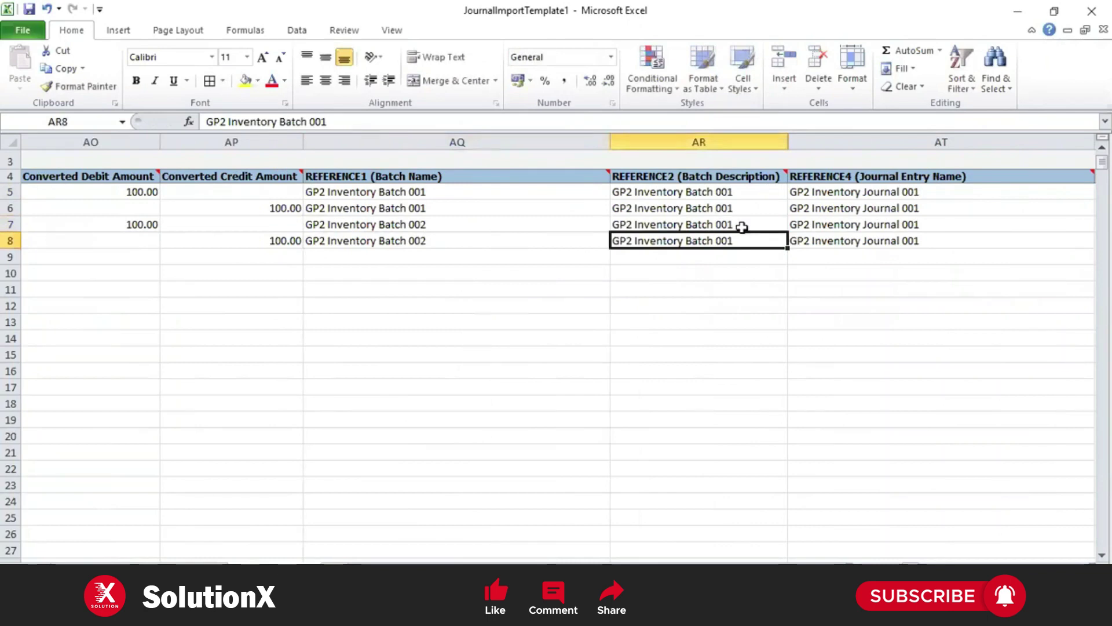
{"action": "left_click", "coordinate": [740, 224]}
{"action": "left_click", "coordinate": [392, 122]}
{"action": "key", "text": "BackSpace"}
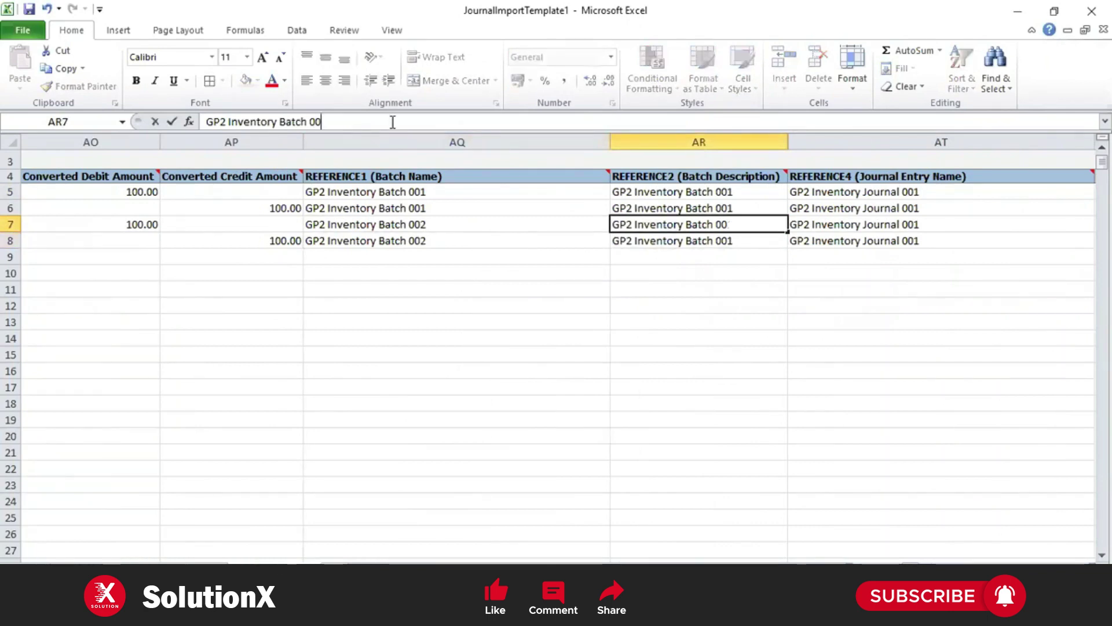
{"action": "type", "text": "2"}
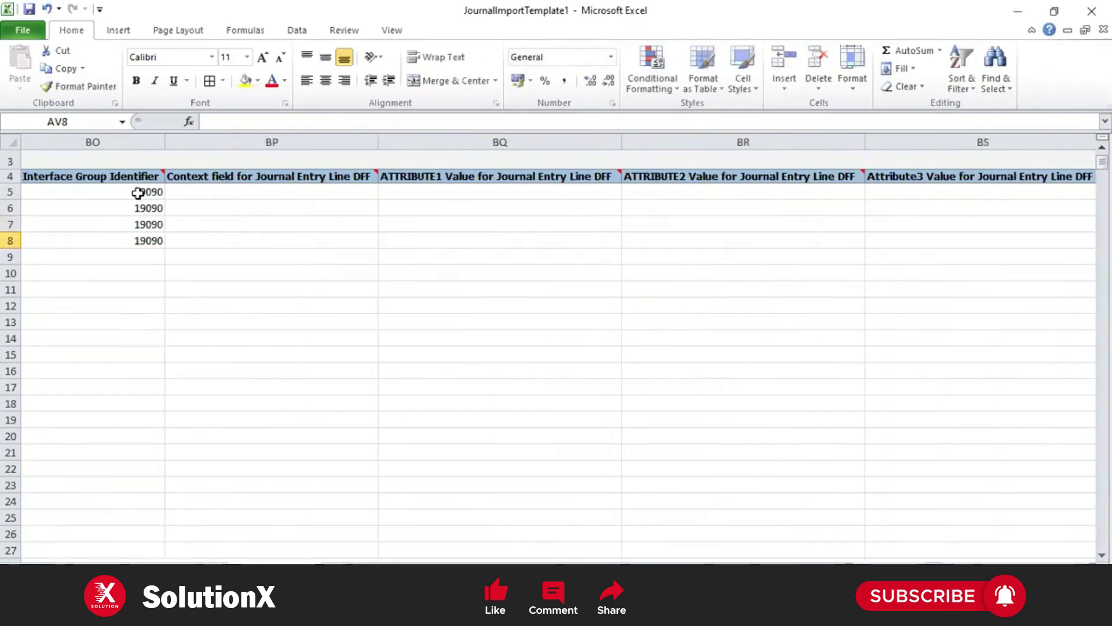
Step: Review the journal line cells, check the Instructions sheet, and open the GlInterface zip file
{"action": "left_click", "coordinate": [140, 192]}
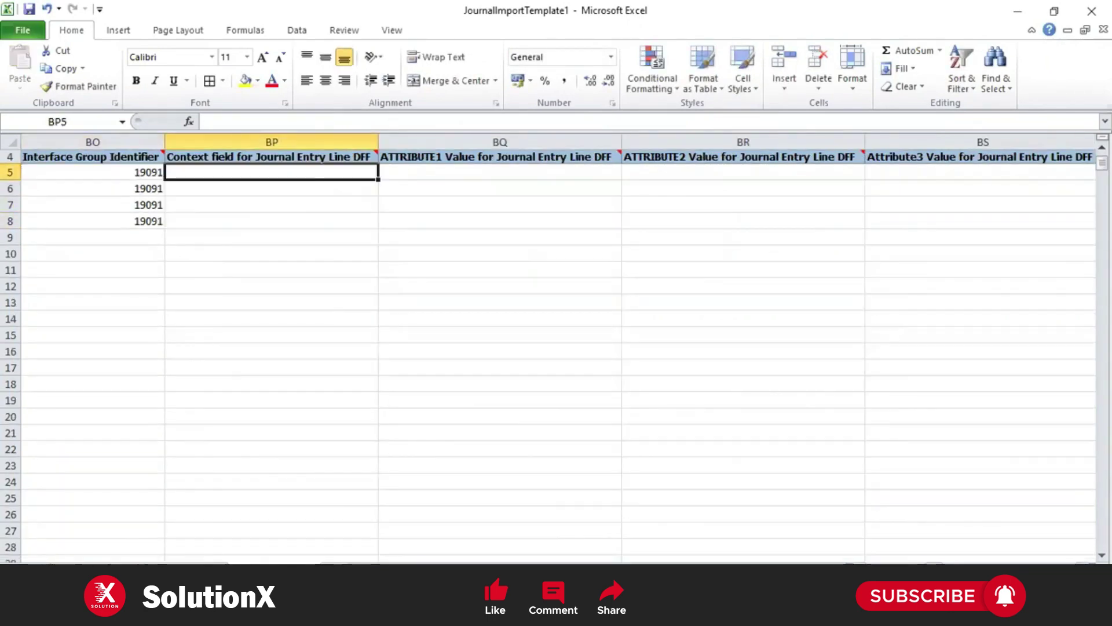
{"action": "left_click_drag", "start_coordinate": [985, 563], "coordinate": [115, 563]}
{"action": "left_click", "coordinate": [318, 176]}
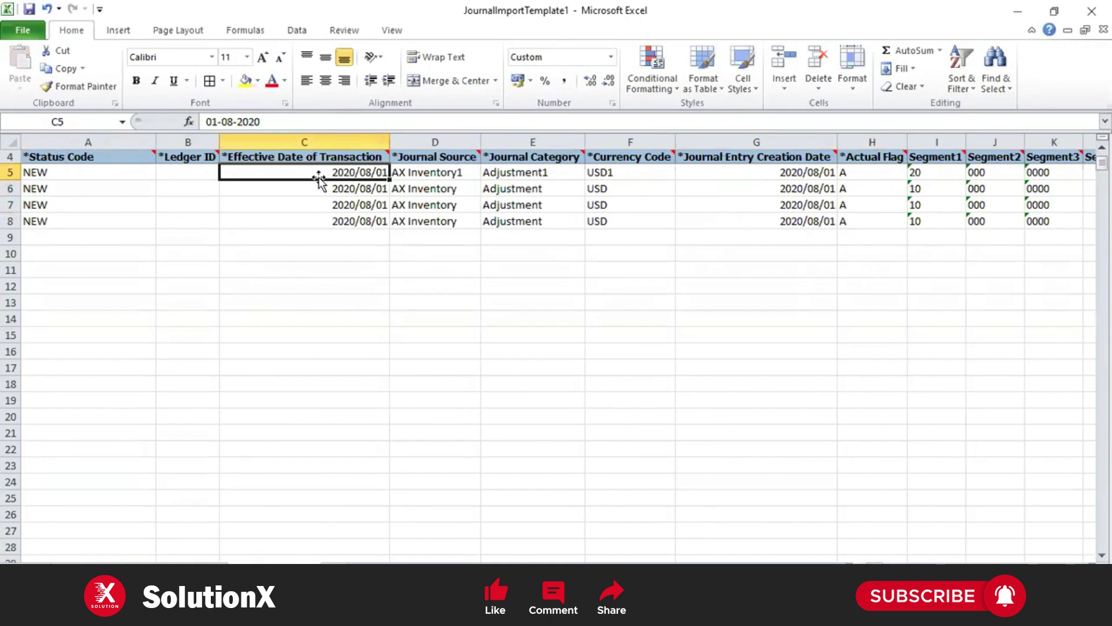
{"action": "left_click", "coordinate": [429, 184]}
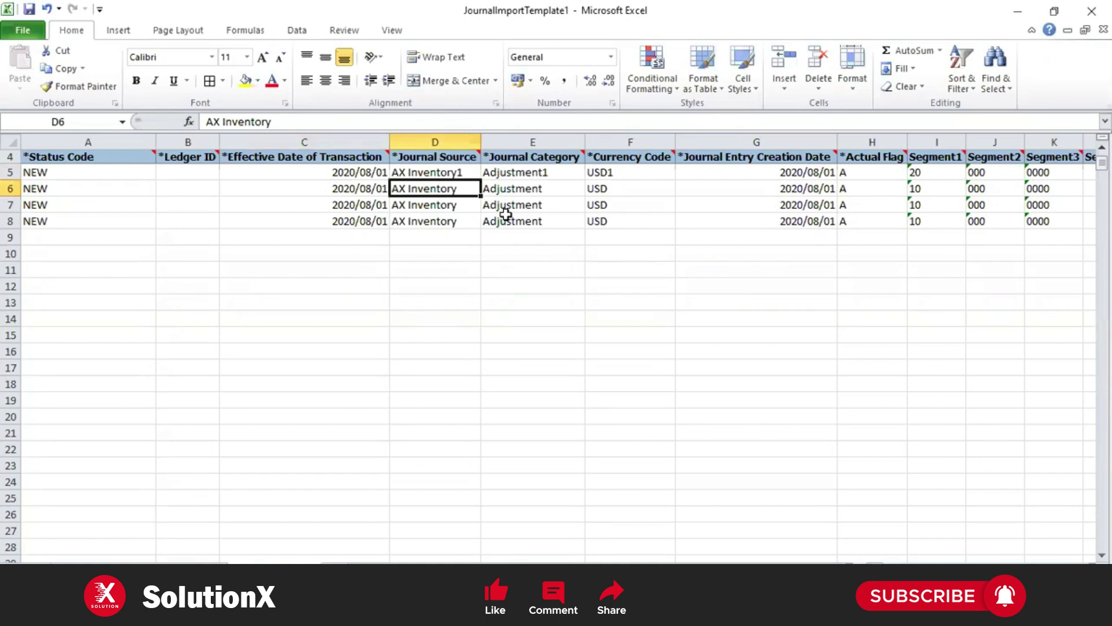
{"action": "left_click", "coordinate": [150, 559]}
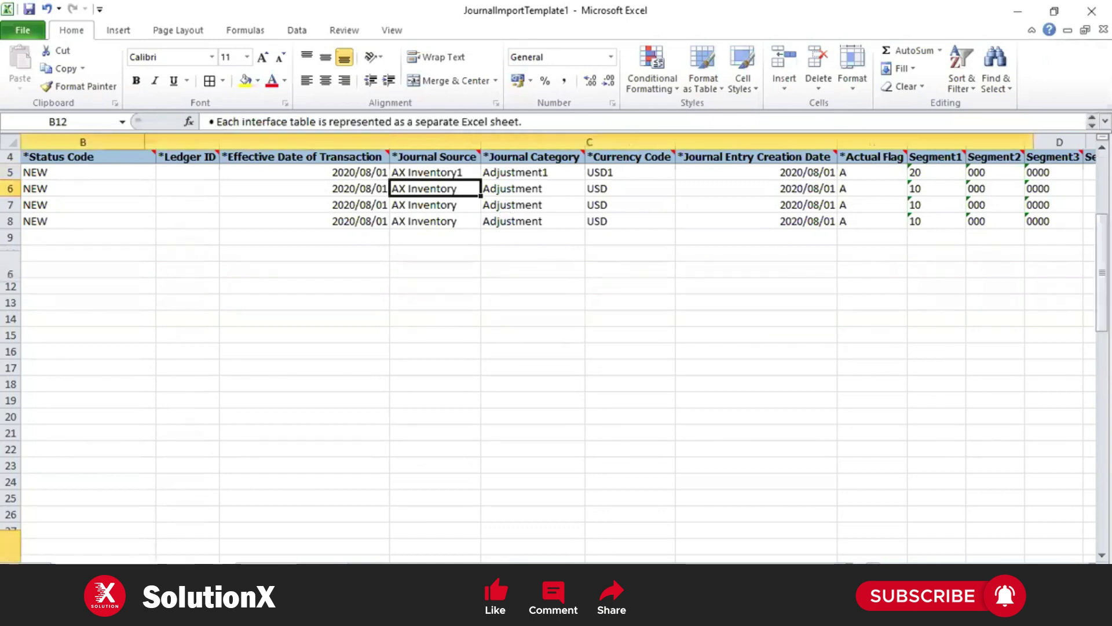
{"action": "left_click", "coordinate": [108, 470]}
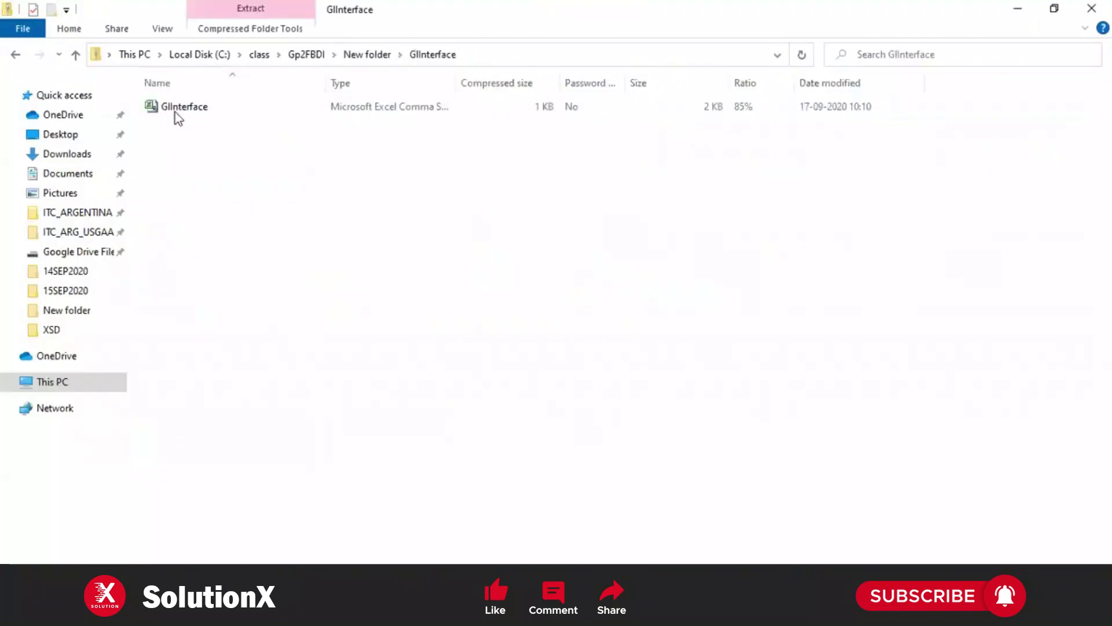
{"action": "double_click", "coordinate": [172, 108]}
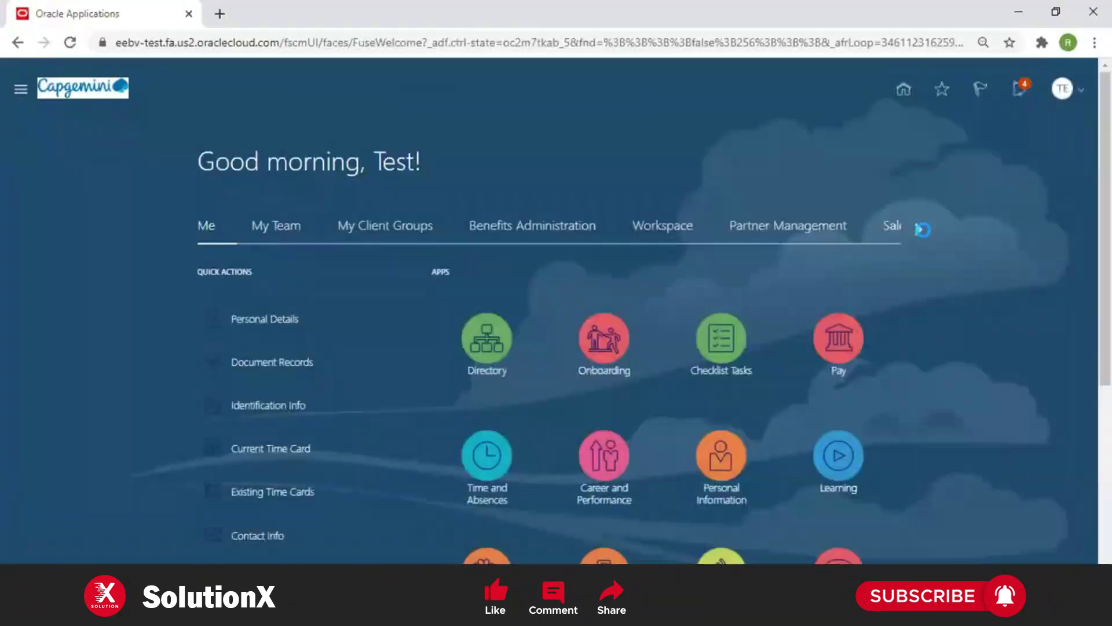
Step: Start a new scheduled process for the Load Interface File for Import job
{"action": "left_click", "coordinate": [917, 228]}
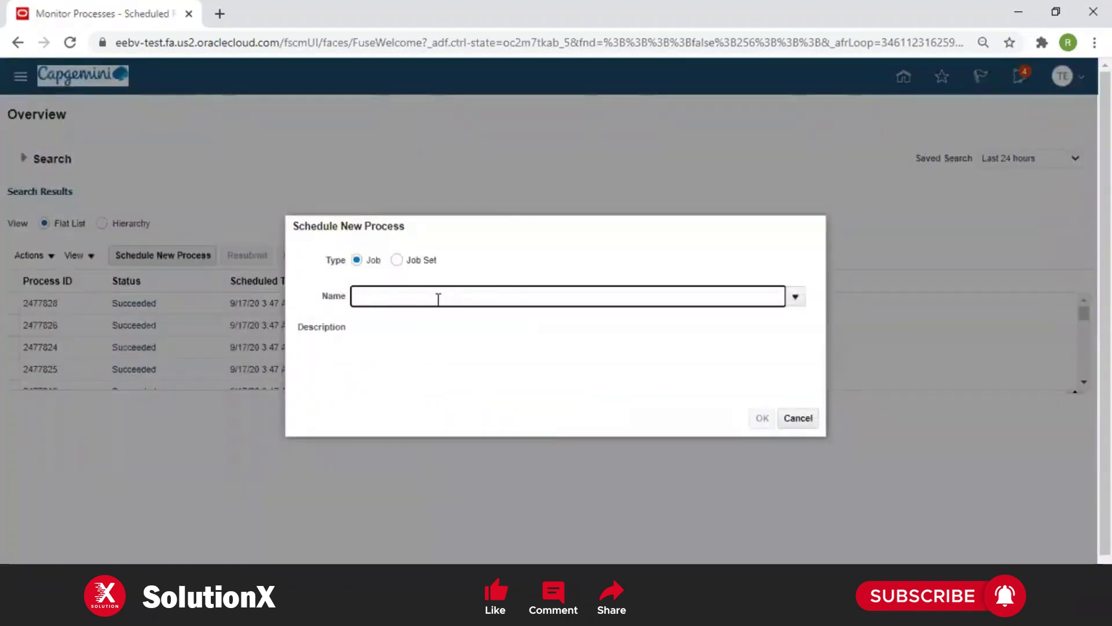
{"action": "type", "text": "Load Interface File for Import"}
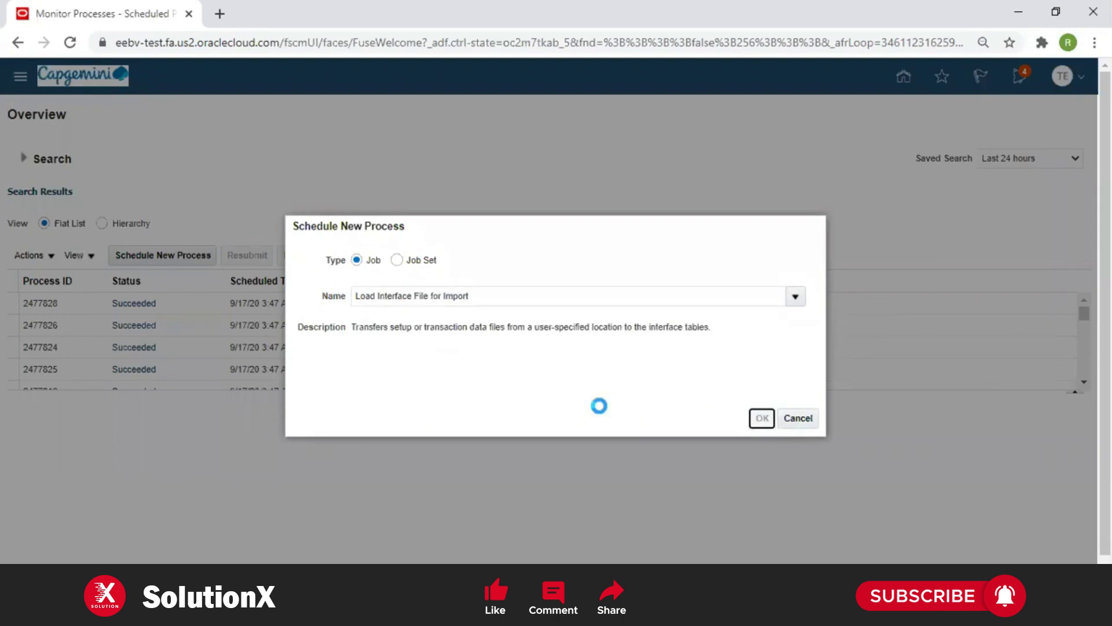
{"action": "left_click", "coordinate": [762, 418]}
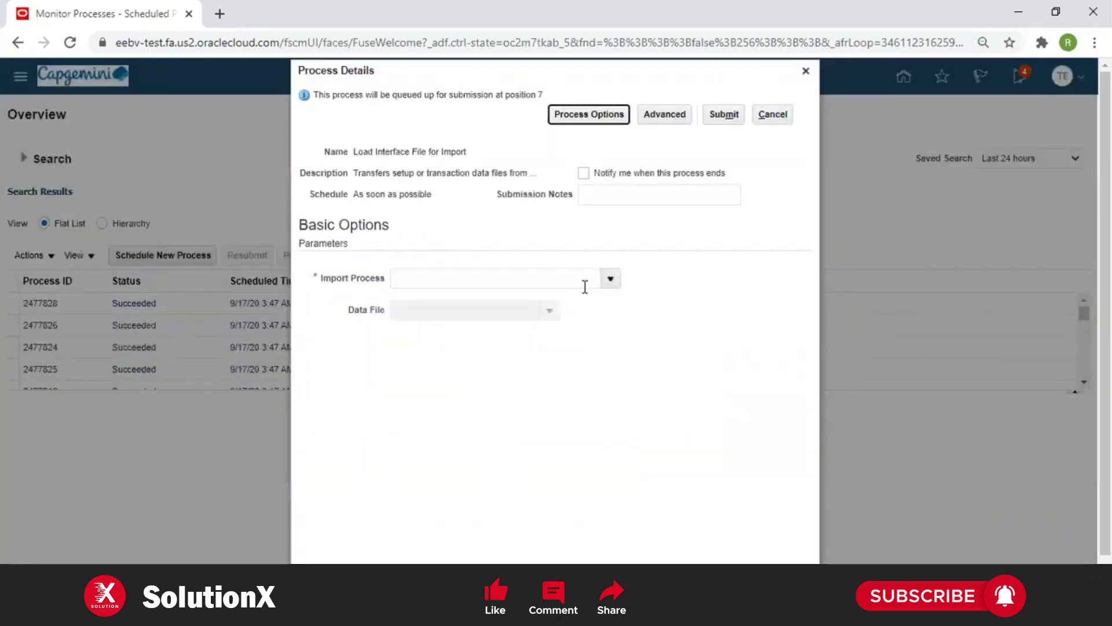
Step: Set Import Process to Import Journals with data file GlInterface.zip and submit it
{"action": "left_click", "coordinate": [579, 280]}
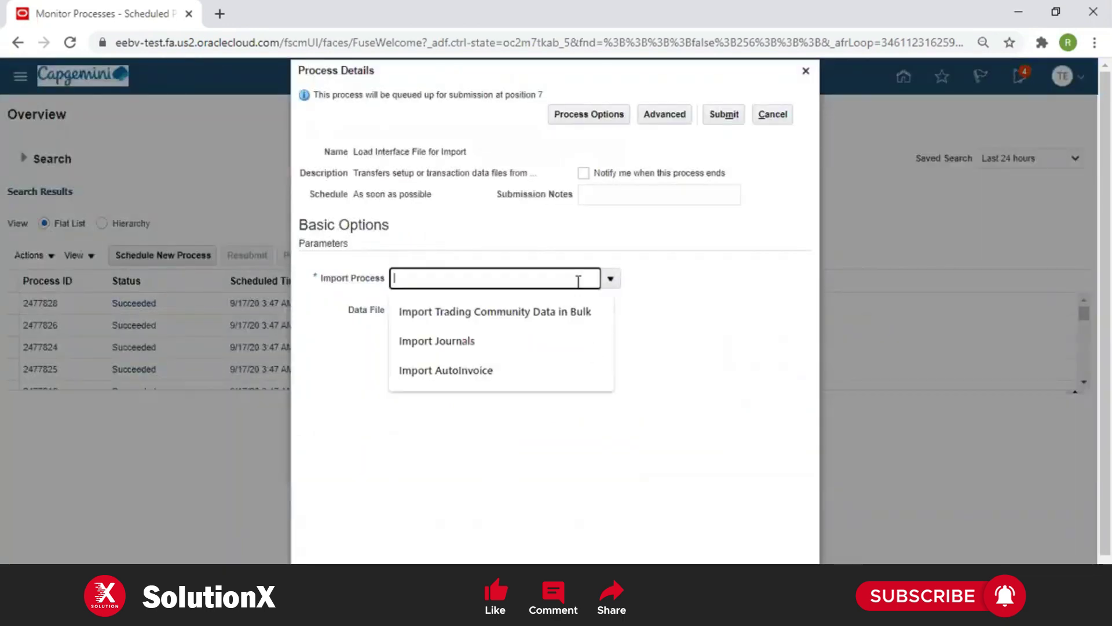
{"action": "type", "text": "Import"}
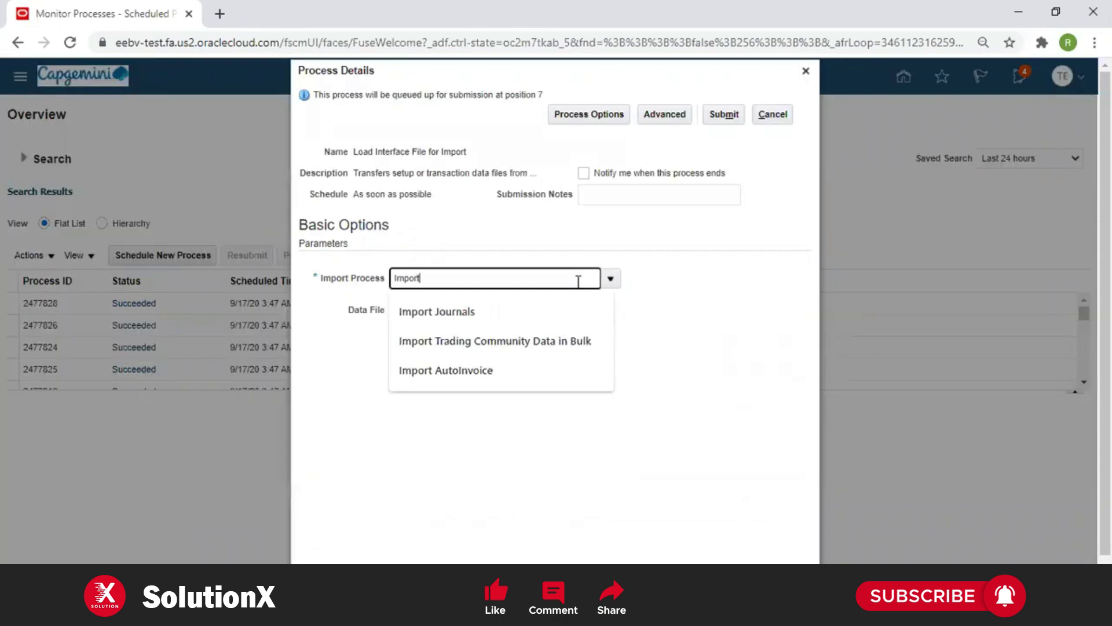
{"action": "left_click", "coordinate": [489, 427]}
{"action": "left_click", "coordinate": [508, 310]}
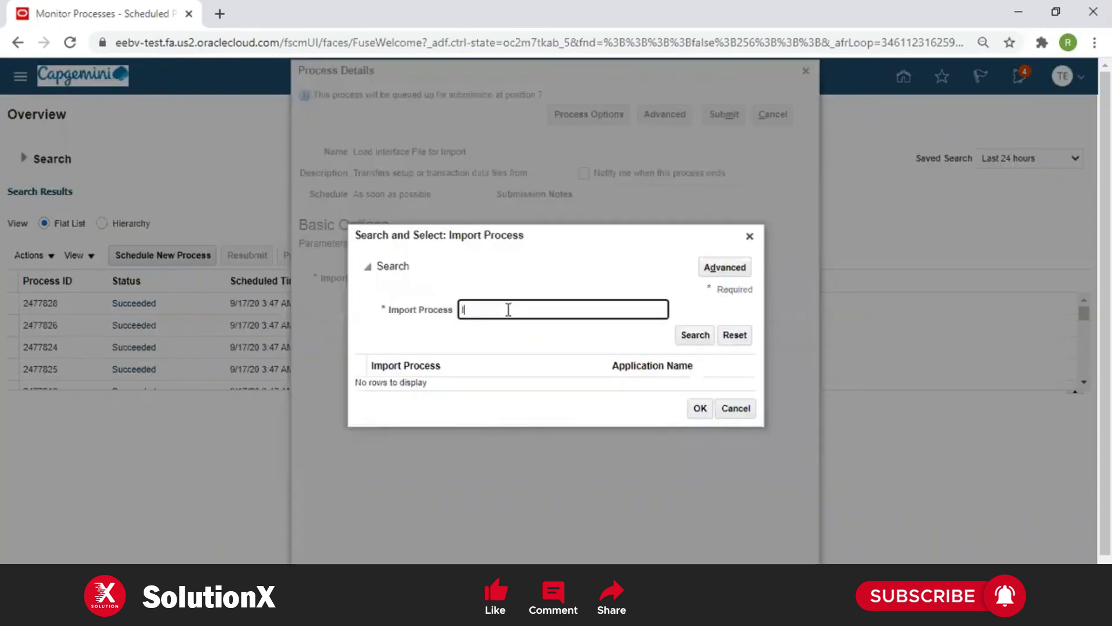
{"action": "type", "text": "ort Journa"}
{"action": "key", "text": "Return"}
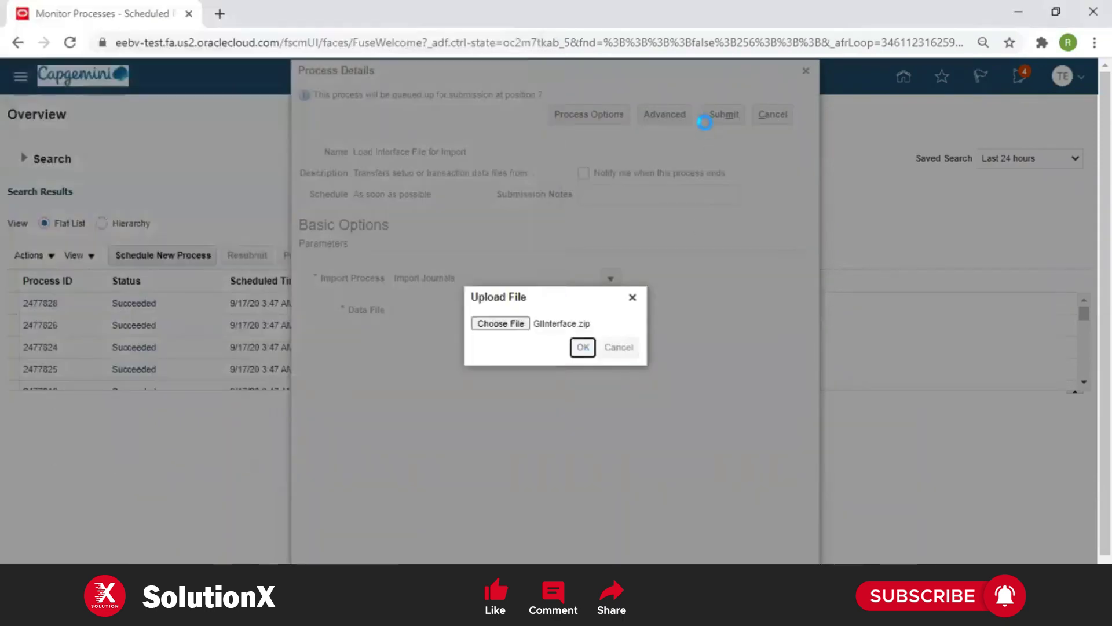
{"action": "key", "text": "Return"}
{"action": "key", "text": "ctrl+t"}
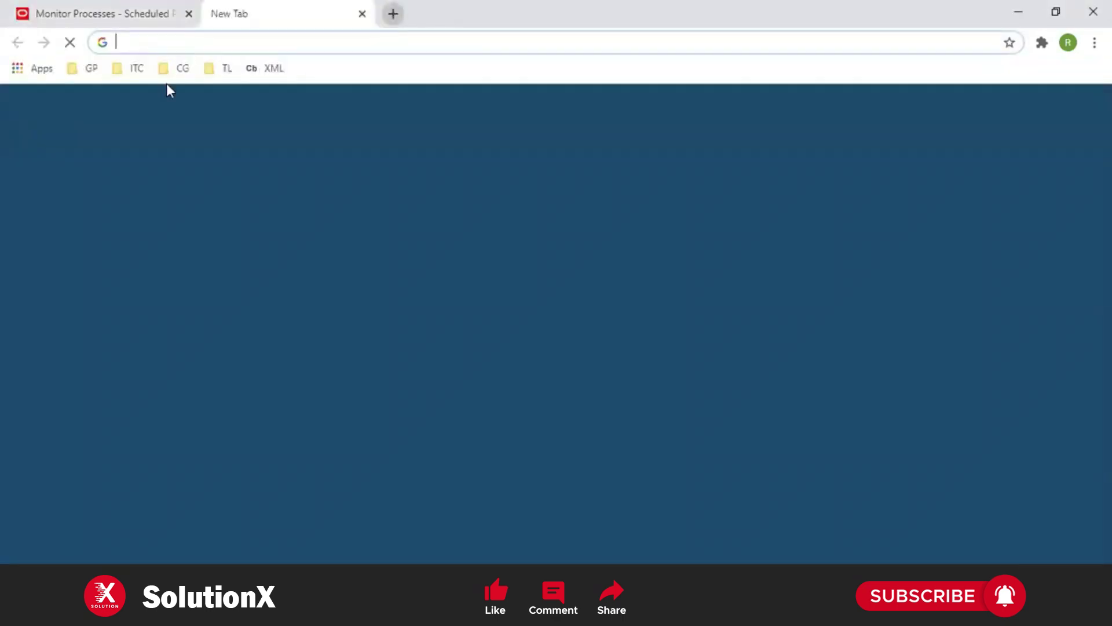
Step: Query the interface rows for group_id = 7965 in BI Publisher and confirm STATUS NEW
{"action": "left_click", "coordinate": [177, 69]}
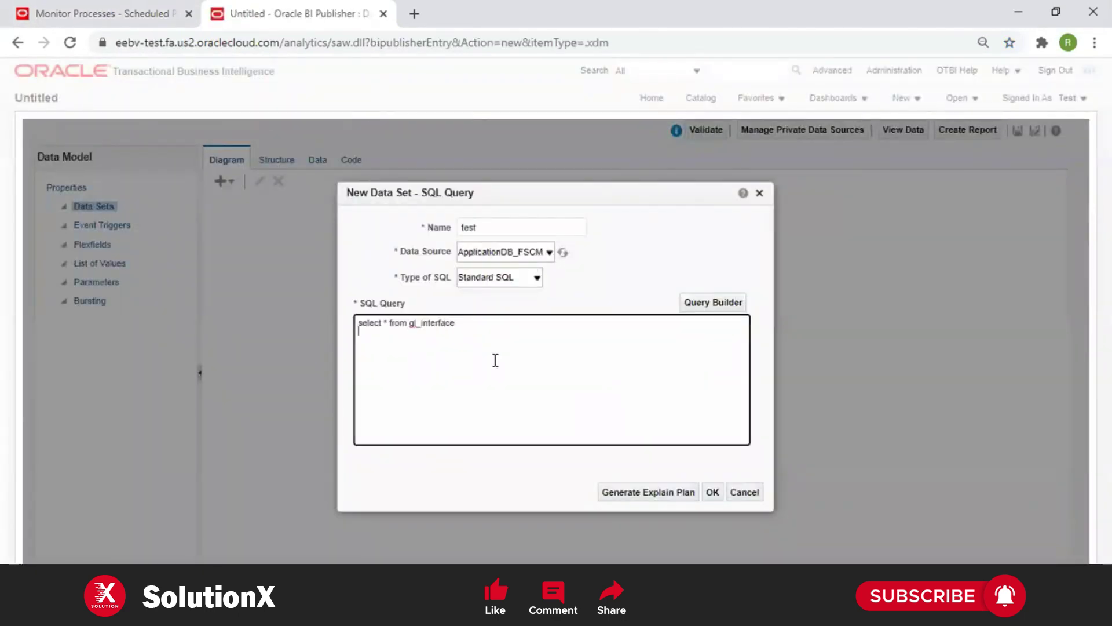
{"action": "type", "text": "group_id = 7965"}
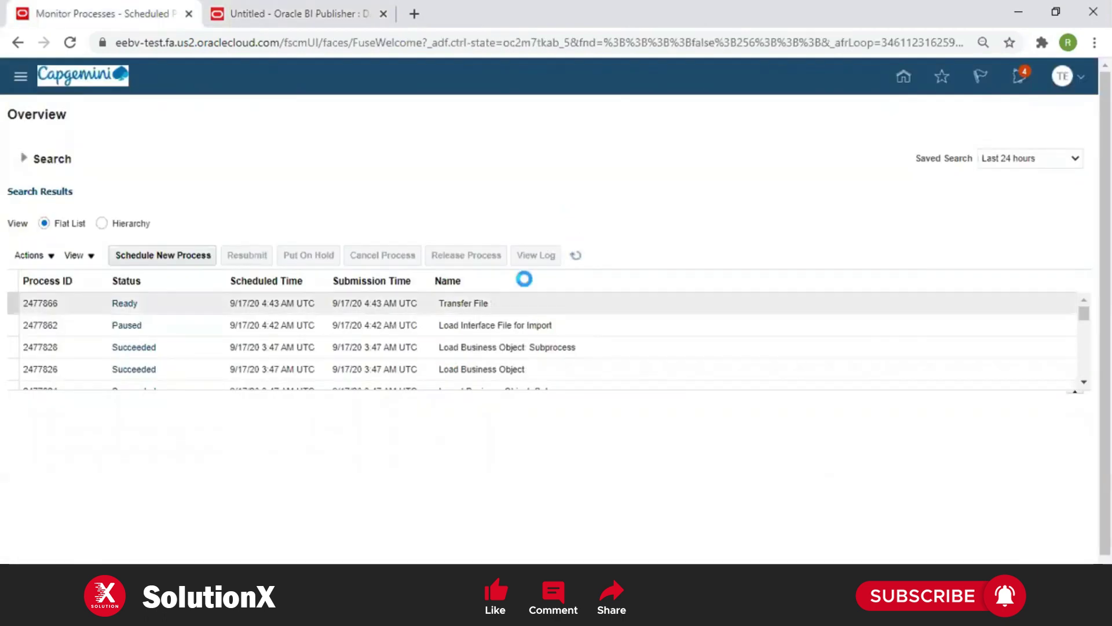
{"action": "left_click", "coordinate": [575, 256]}
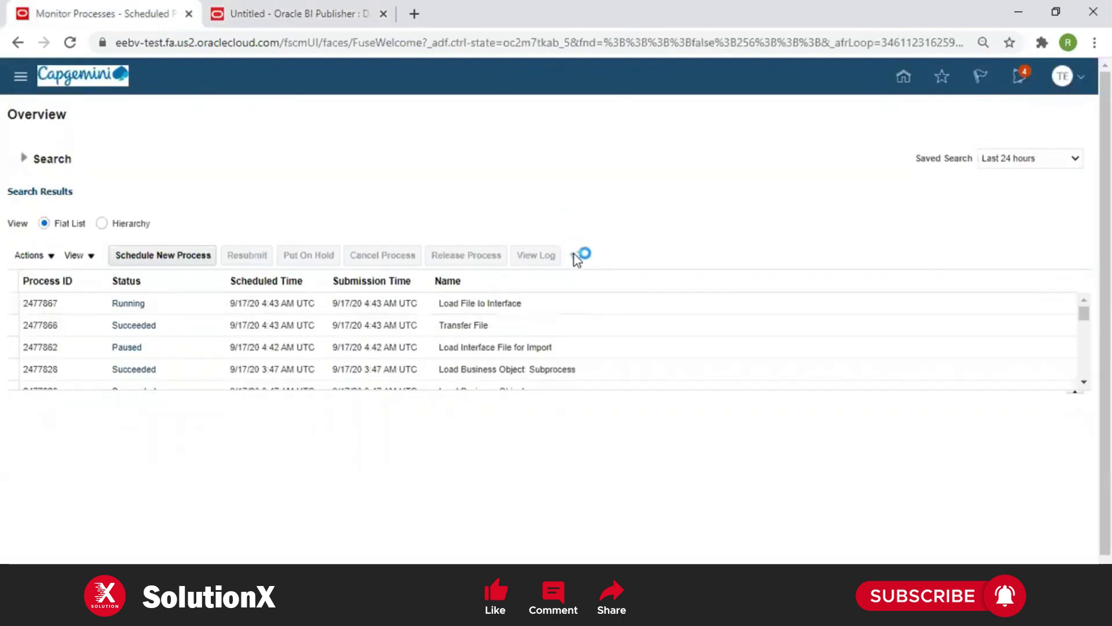
{"action": "left_click", "coordinate": [578, 258]}
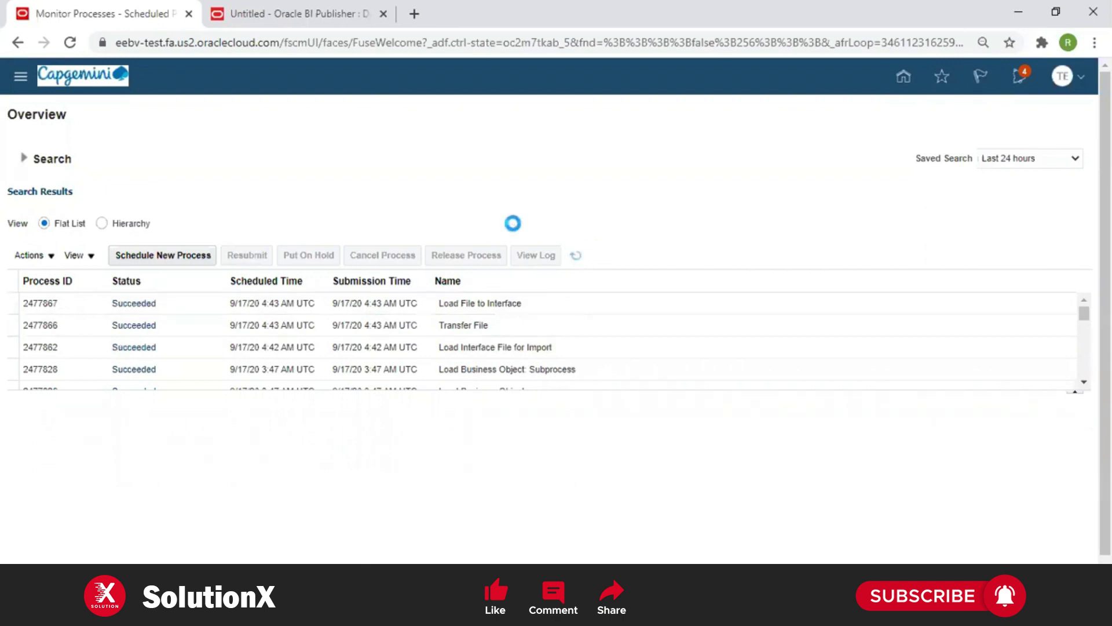
{"action": "left_click", "coordinate": [331, 8]}
{"action": "left_click", "coordinate": [297, 192]}
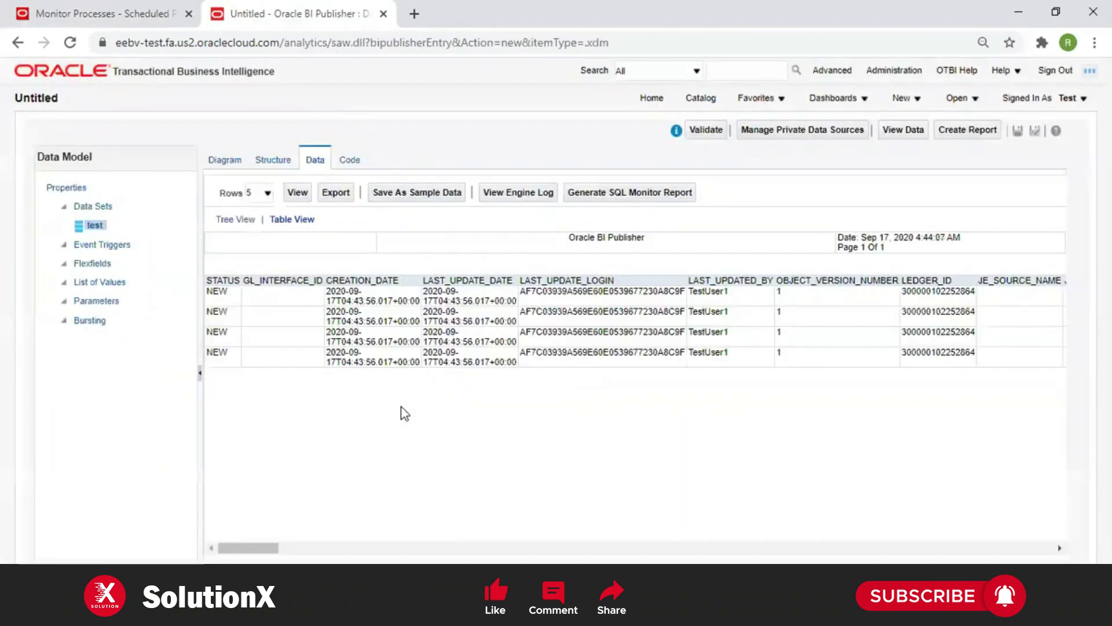
{"action": "left_click_drag", "start_coordinate": [222, 289], "coordinate": [230, 347]}
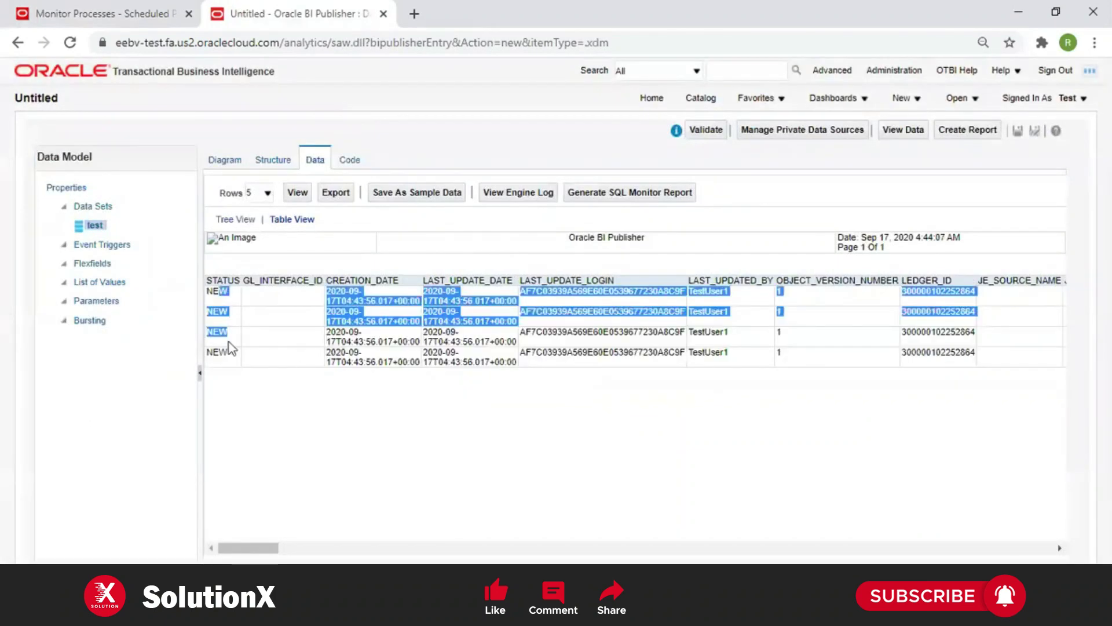
{"action": "left_click", "coordinate": [132, 18]}
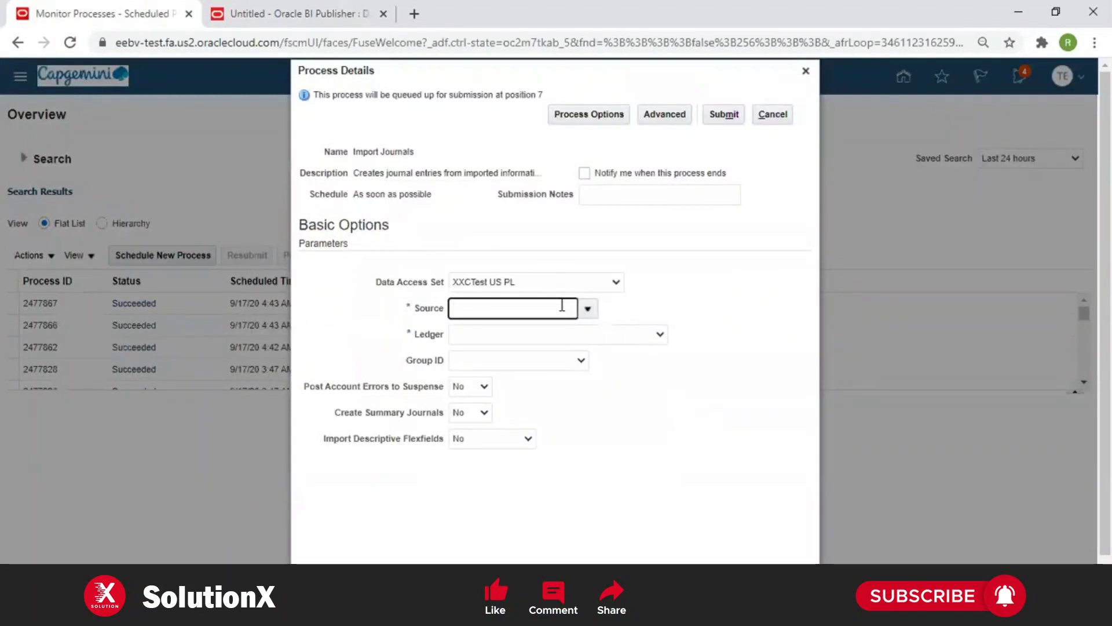
Step: Set Source to AX Inventory so Ledger fills with XXCTest US PL, then switch to JournalImportTemplate1
{"action": "type", "text": "AX INve"}
{"action": "key", "text": "Tab"}
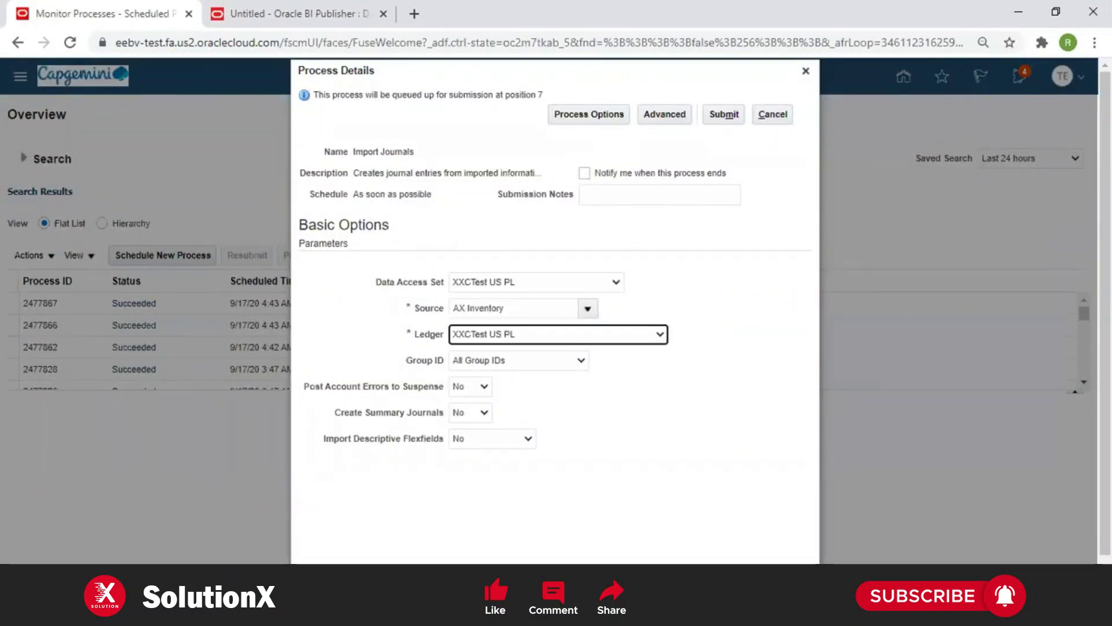
{"action": "left_click", "coordinate": [866, 613]}
{"action": "left_click", "coordinate": [866, 525]}
{"action": "key", "text": "ctrl+Tab"}
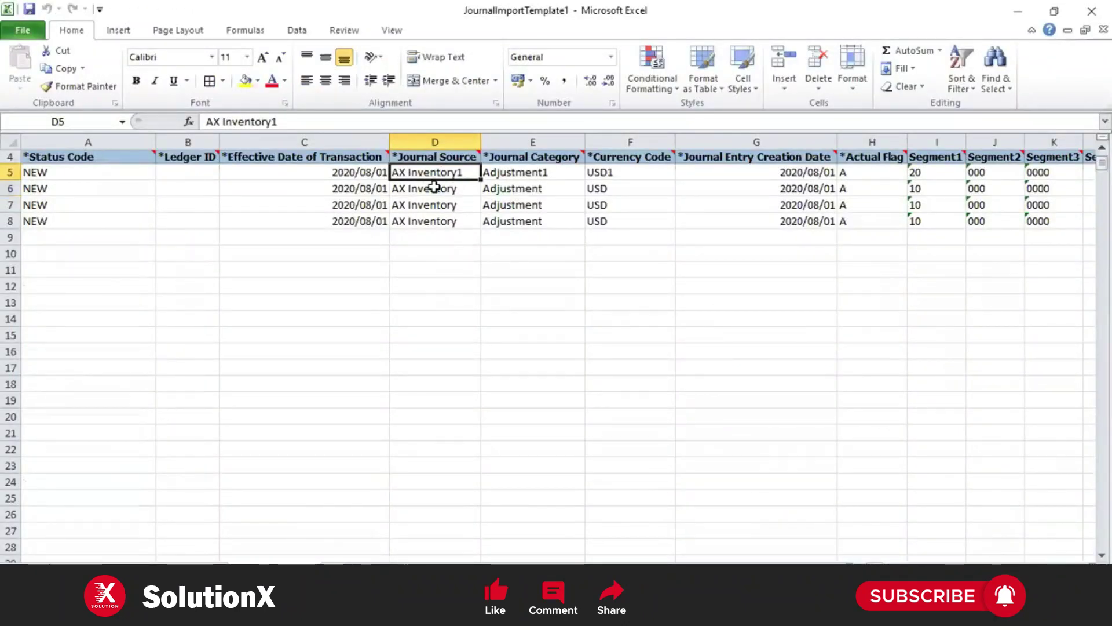
Step: Check the Journal Source values in column D, then return to the Process Details dialog
{"action": "key", "text": "alt+Tab"}
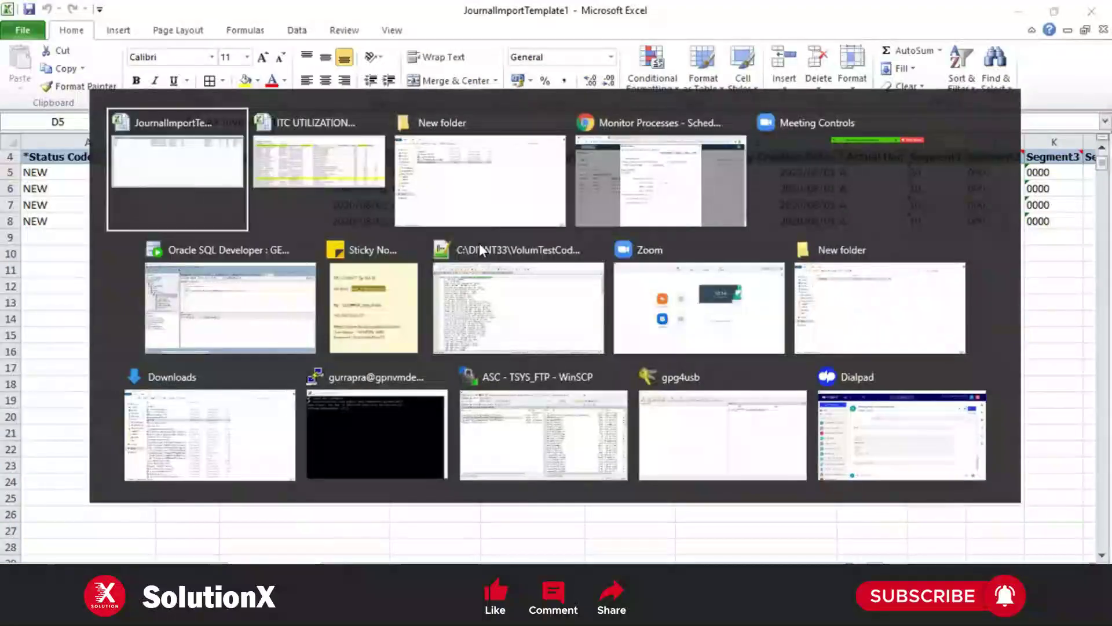
{"action": "key", "text": "Tab"}
{"action": "key", "text": "Tab"}
{"action": "key", "text": "Tab"}
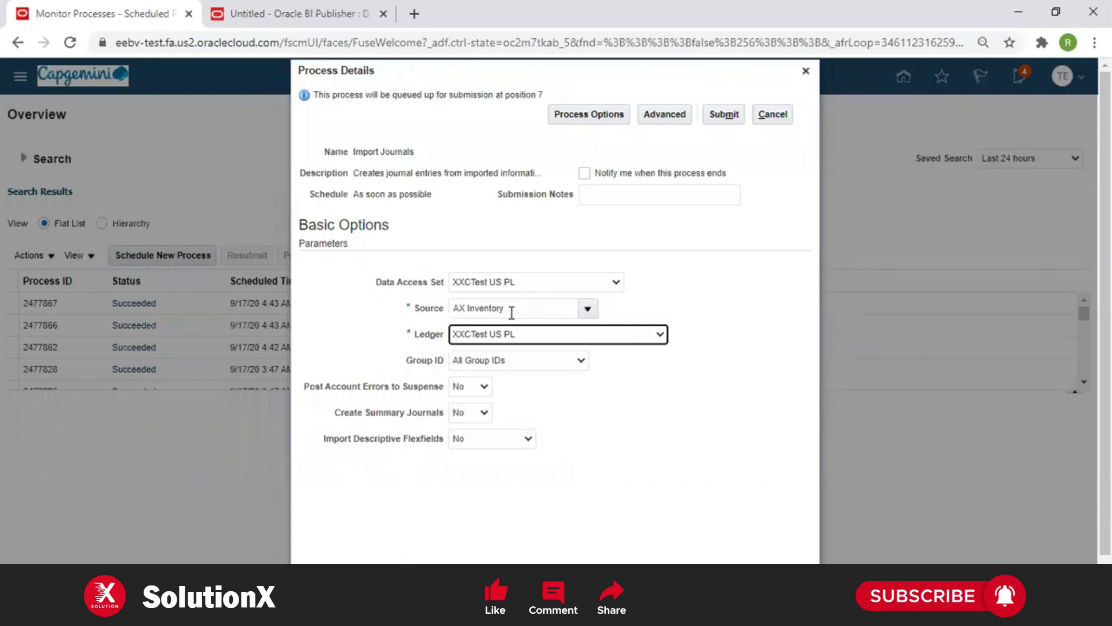
Step: Submit Import Journals for group ID 19091 and refresh the Search Results list
{"action": "left_click", "coordinate": [522, 360]}
{"action": "left_click", "coordinate": [521, 400]}
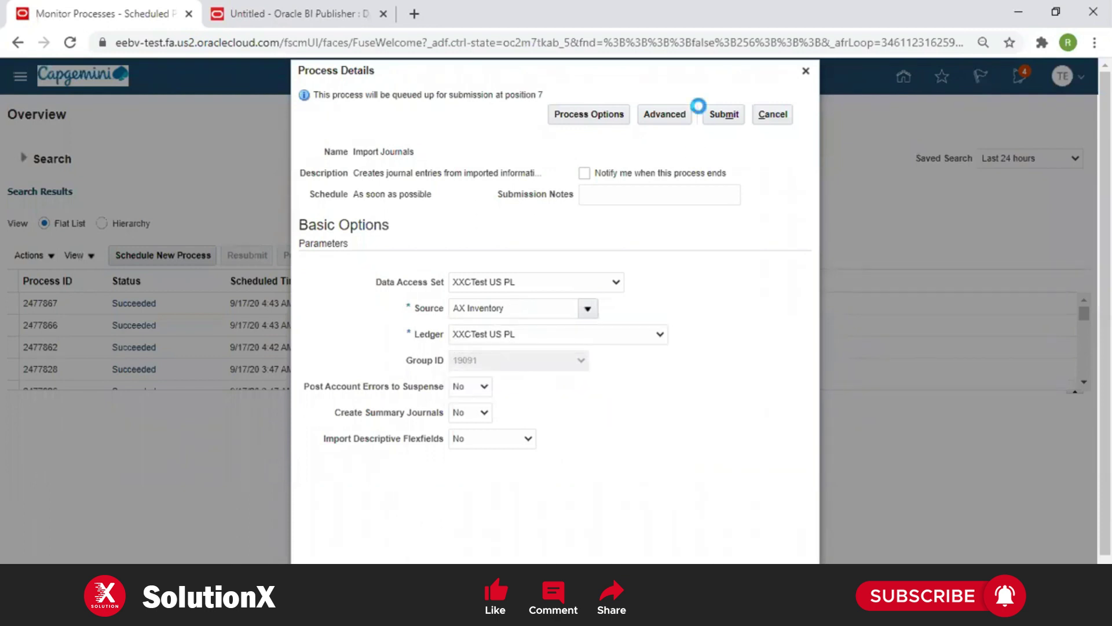
{"action": "left_click", "coordinate": [721, 114]}
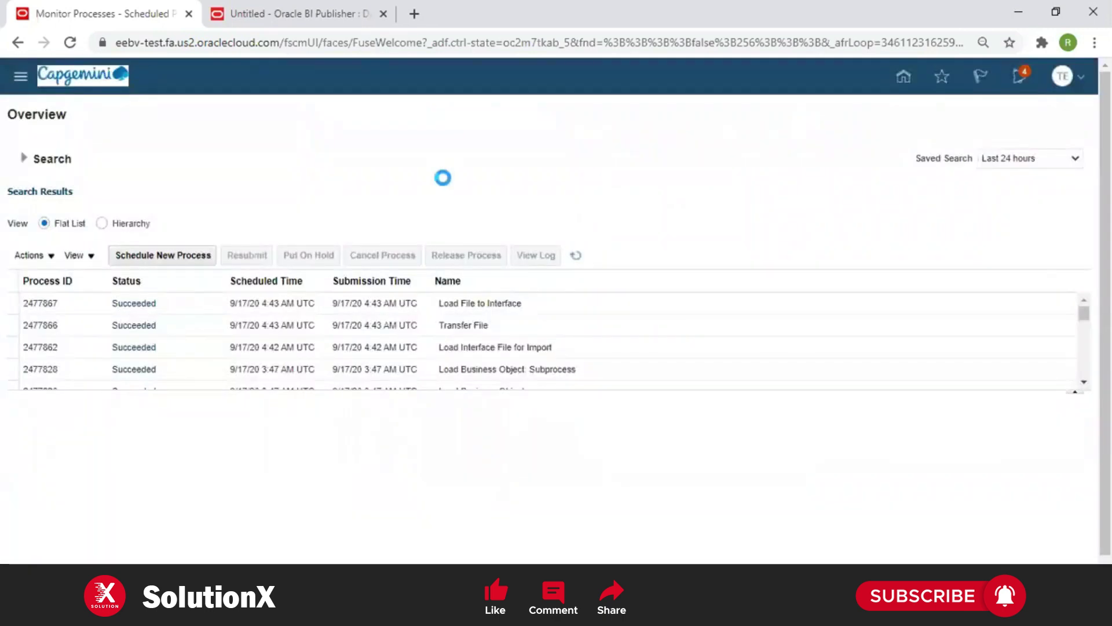
{"action": "left_click", "coordinate": [577, 256]}
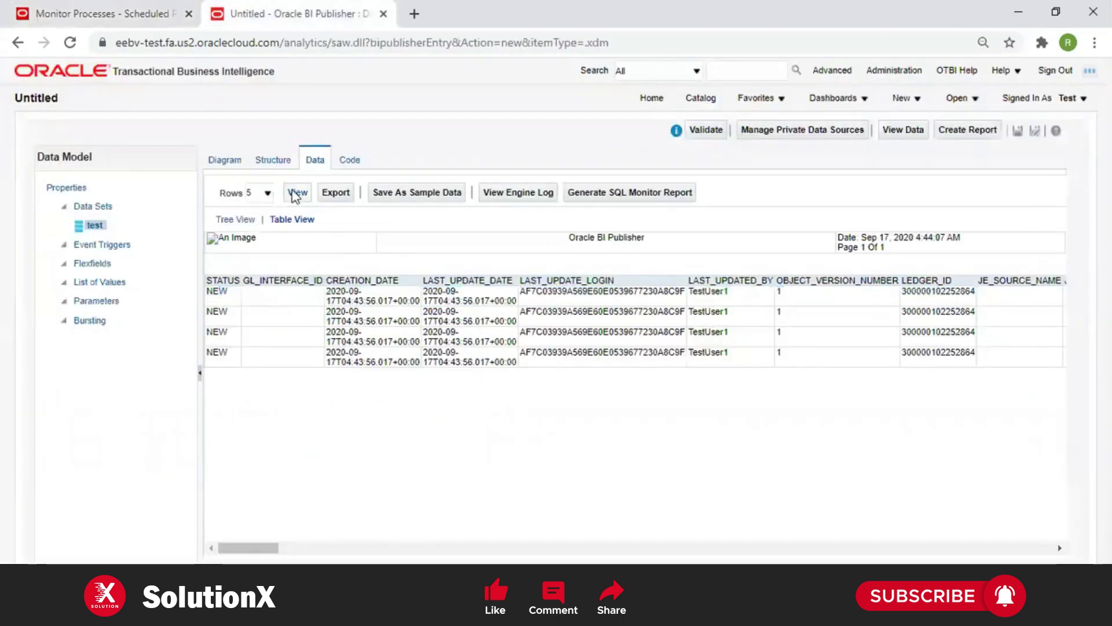
Step: Rerun the interface query and inspect statuses EU02, P, P and NEW, highlighting EU02
{"action": "left_click", "coordinate": [298, 192]}
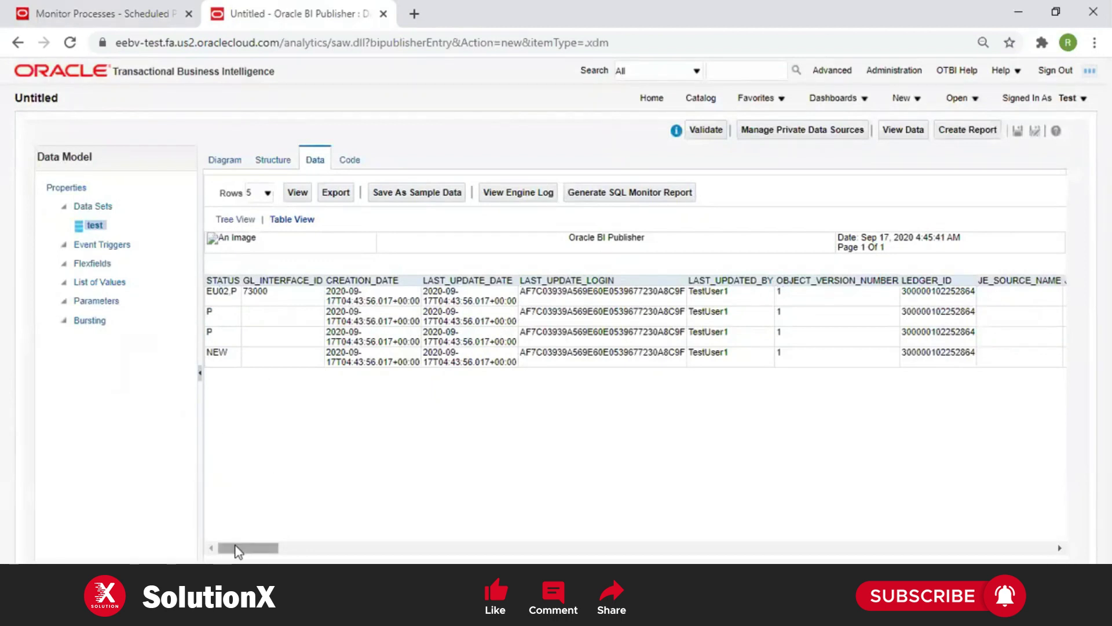
{"action": "left_click_drag", "start_coordinate": [238, 550], "coordinate": [154, 551]}
{"action": "left_click_drag", "start_coordinate": [210, 313], "coordinate": [228, 353]}
{"action": "left_click", "coordinate": [229, 353]}
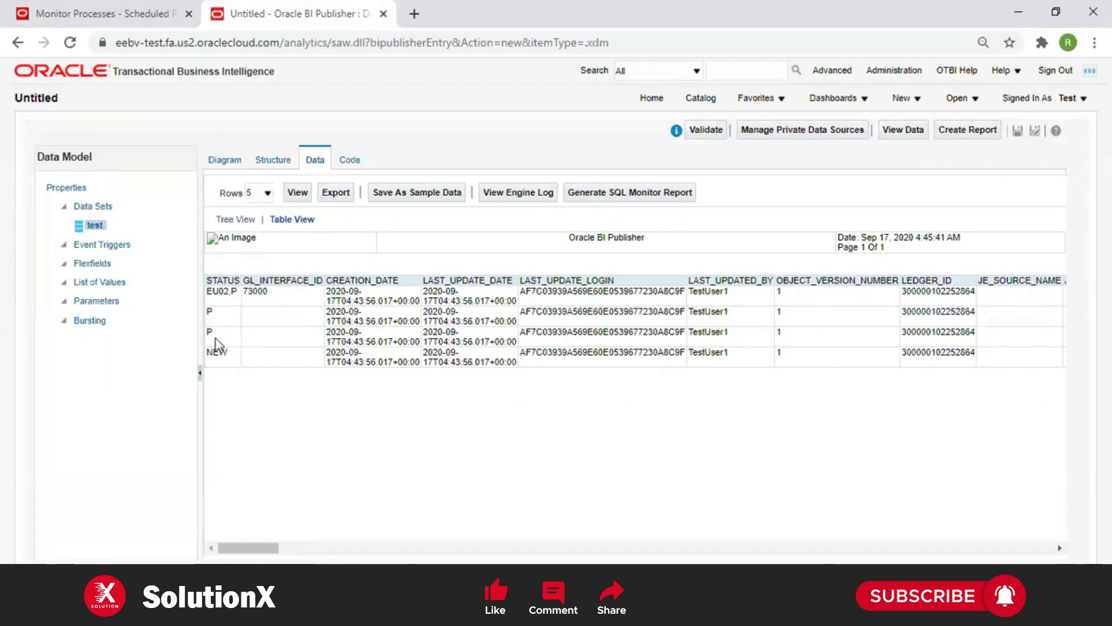
{"action": "left_click_drag", "start_coordinate": [212, 332], "coordinate": [220, 354]}
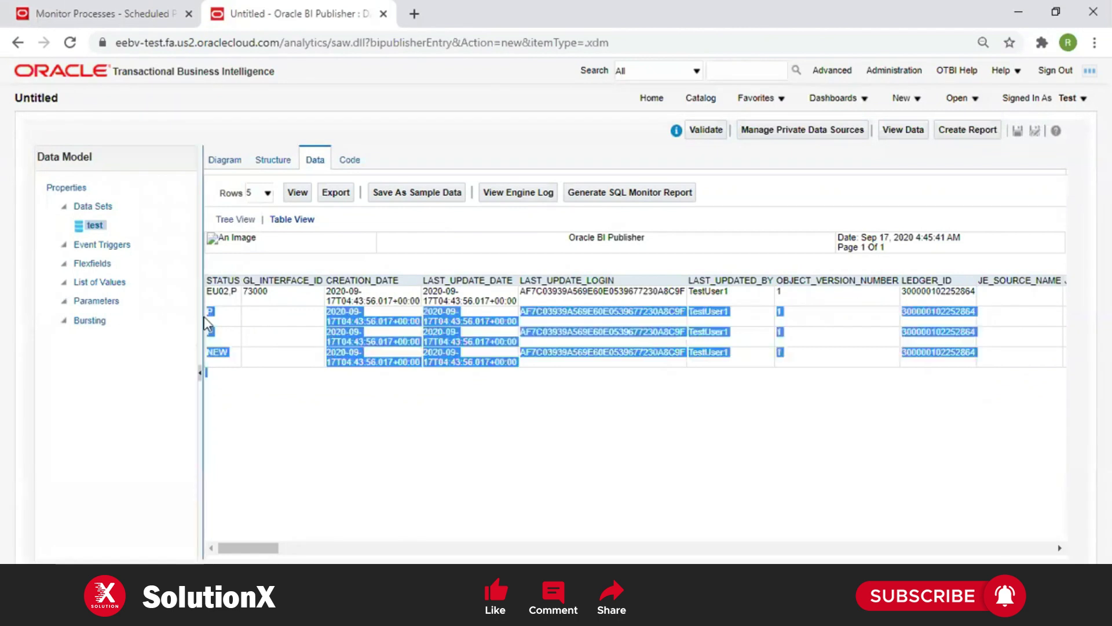
{"action": "left_click", "coordinate": [216, 322]}
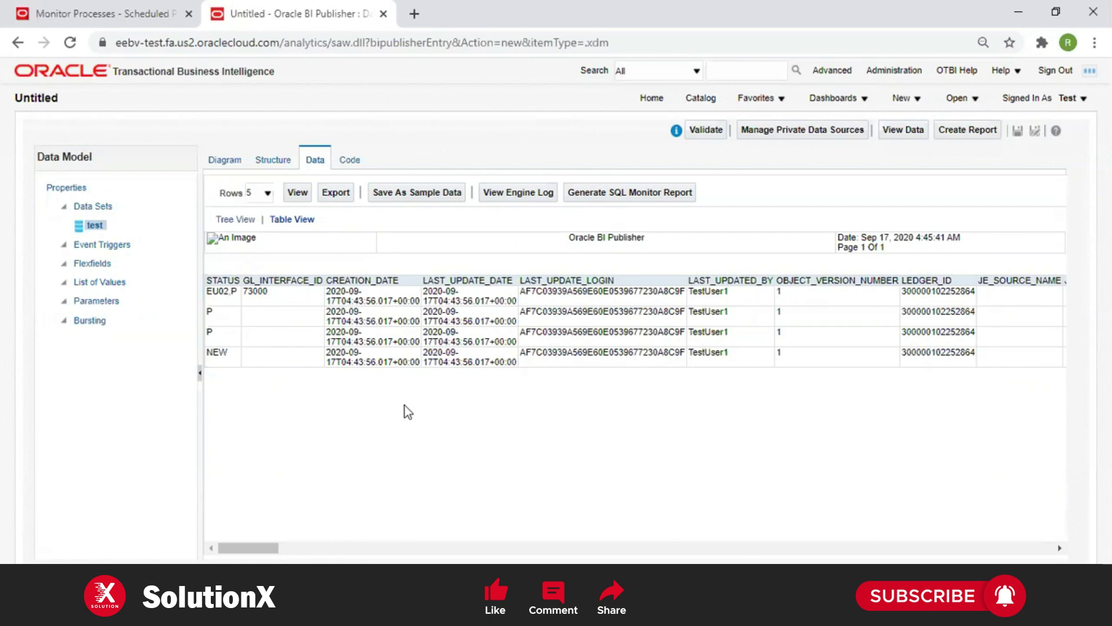
{"action": "double_click", "coordinate": [220, 291]}
Step: Download process 2477870's output file 2477870.txt and open it maximized in Notepad
{"action": "left_click", "coordinate": [93, 13]}
{"action": "left_click", "coordinate": [186, 303]}
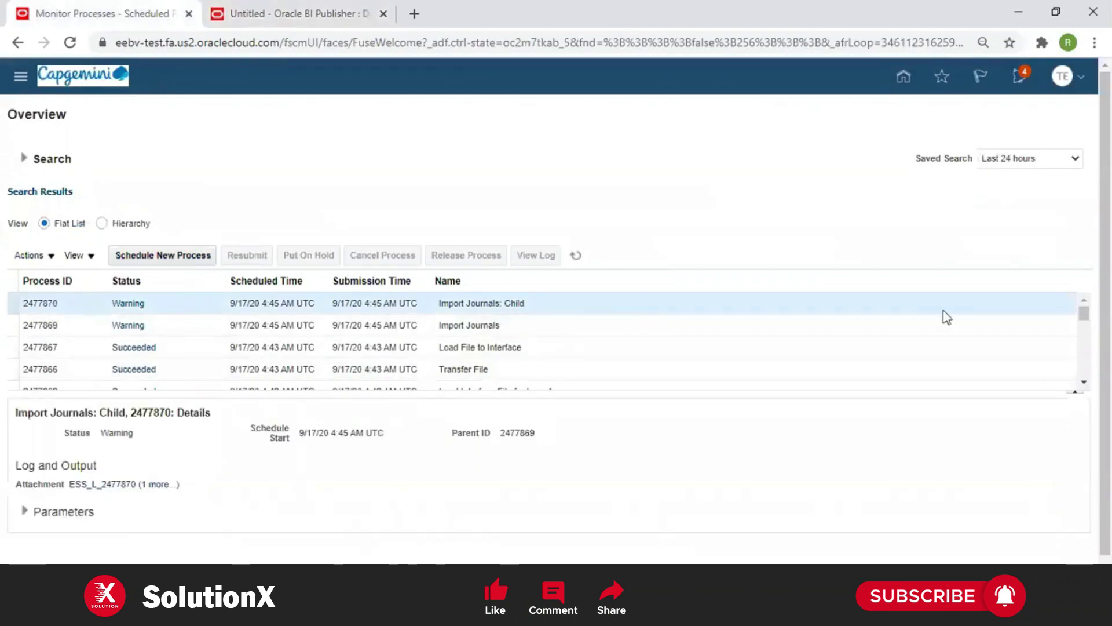
{"action": "scroll", "coordinate": [241, 522], "scroll_direction": "down", "scroll_amount": 1}
{"action": "left_click", "coordinate": [174, 457]}
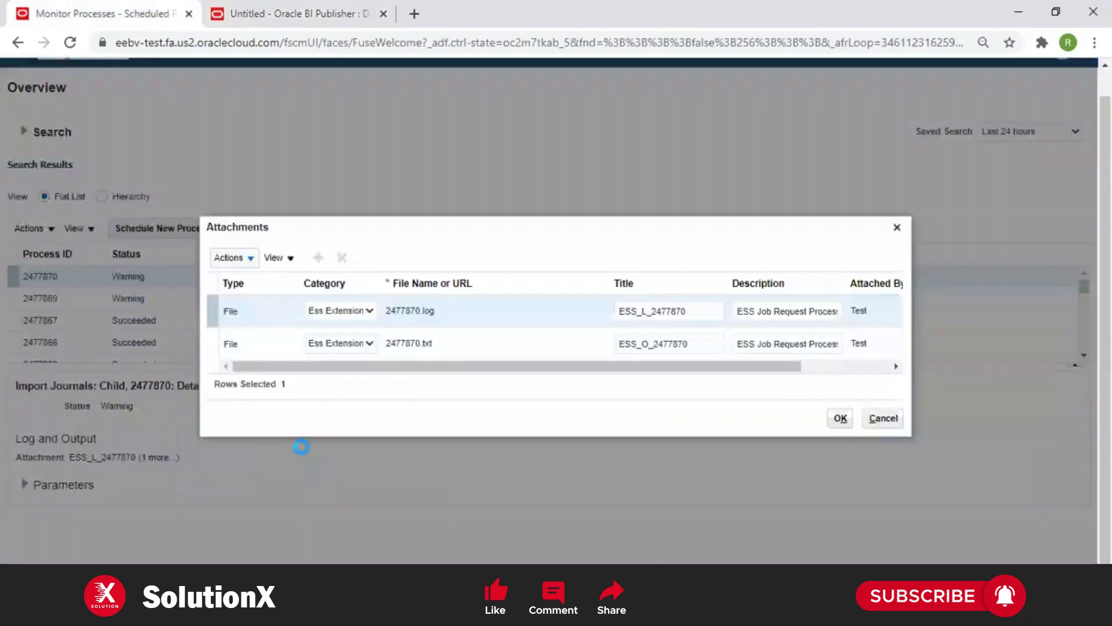
{"action": "left_click", "coordinate": [418, 345]}
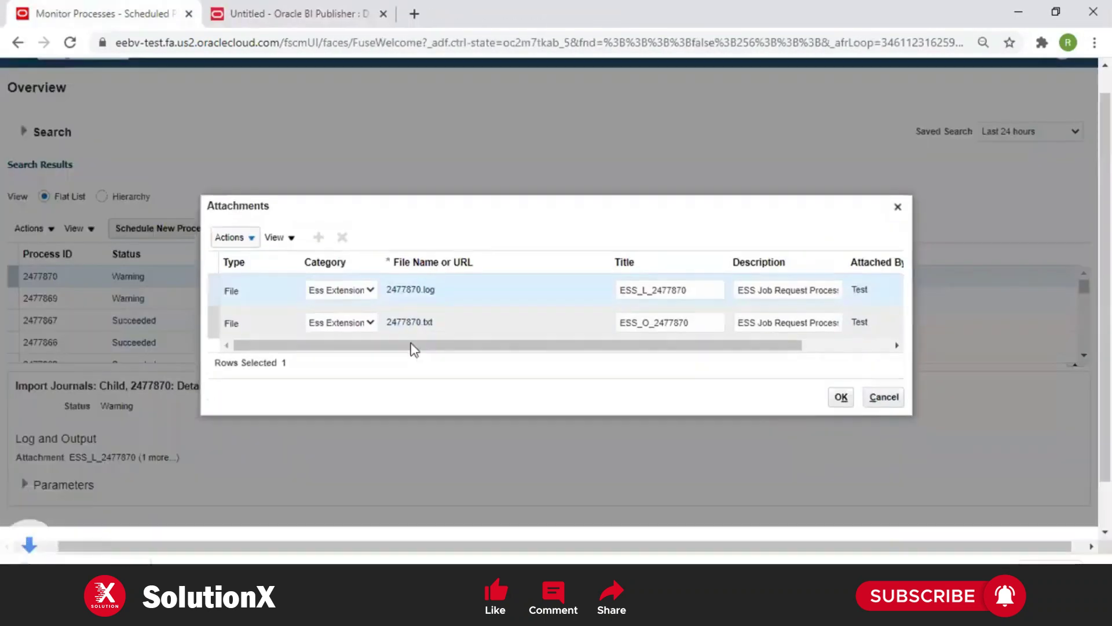
{"action": "left_click", "coordinate": [412, 346]}
{"action": "left_click", "coordinate": [950, 221]}
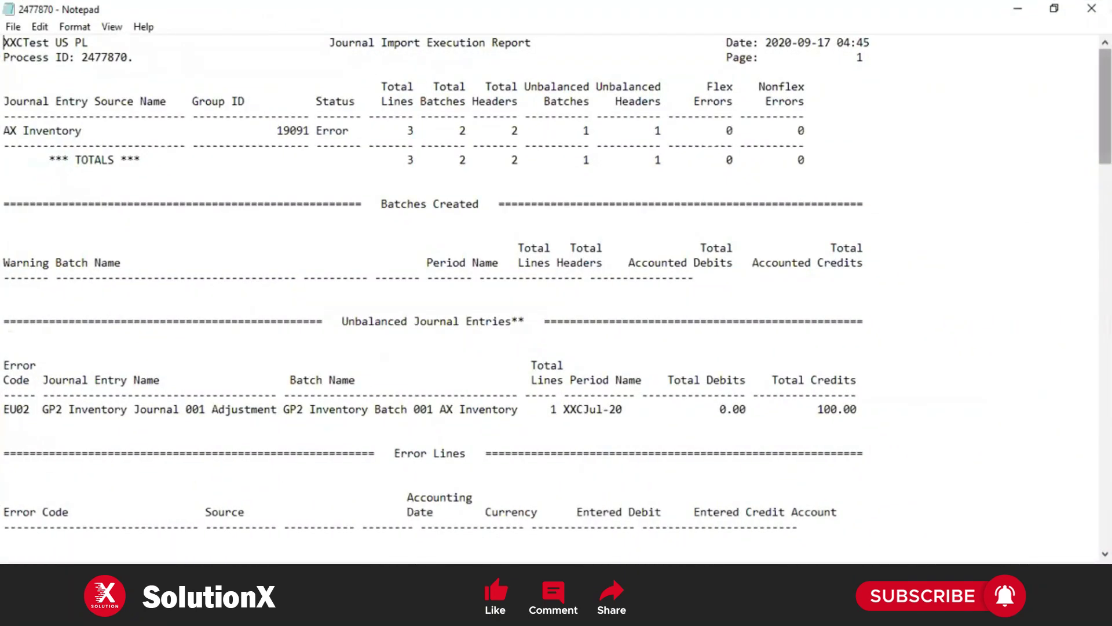
{"action": "scroll", "coordinate": [556, 300], "scroll_direction": "down", "scroll_amount": 1}
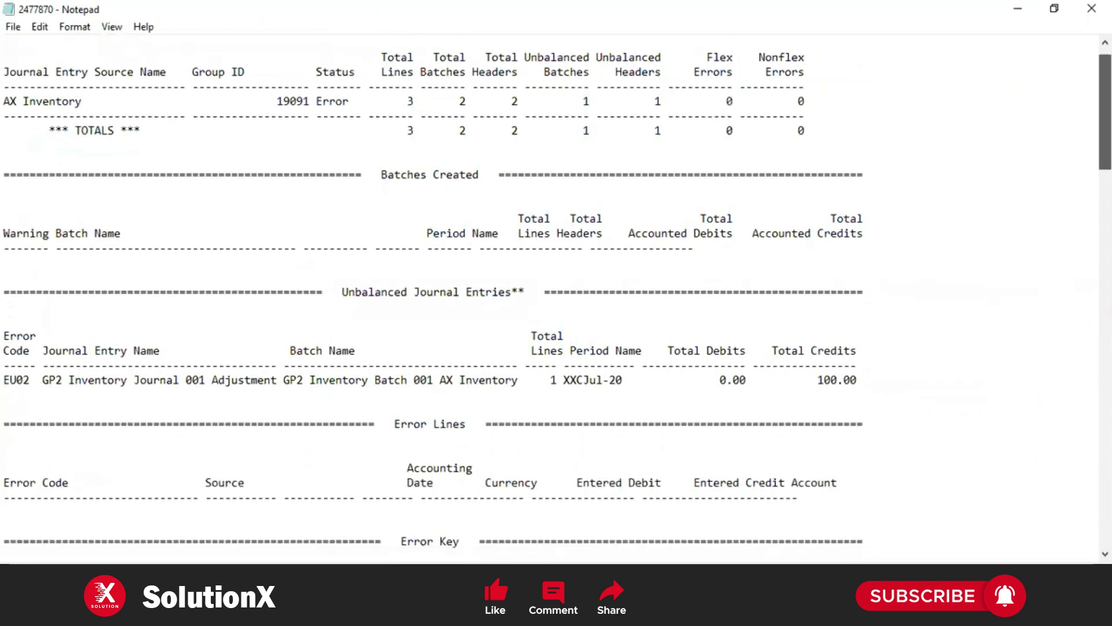
{"action": "scroll", "coordinate": [556, 299], "scroll_direction": "up", "scroll_amount": 1}
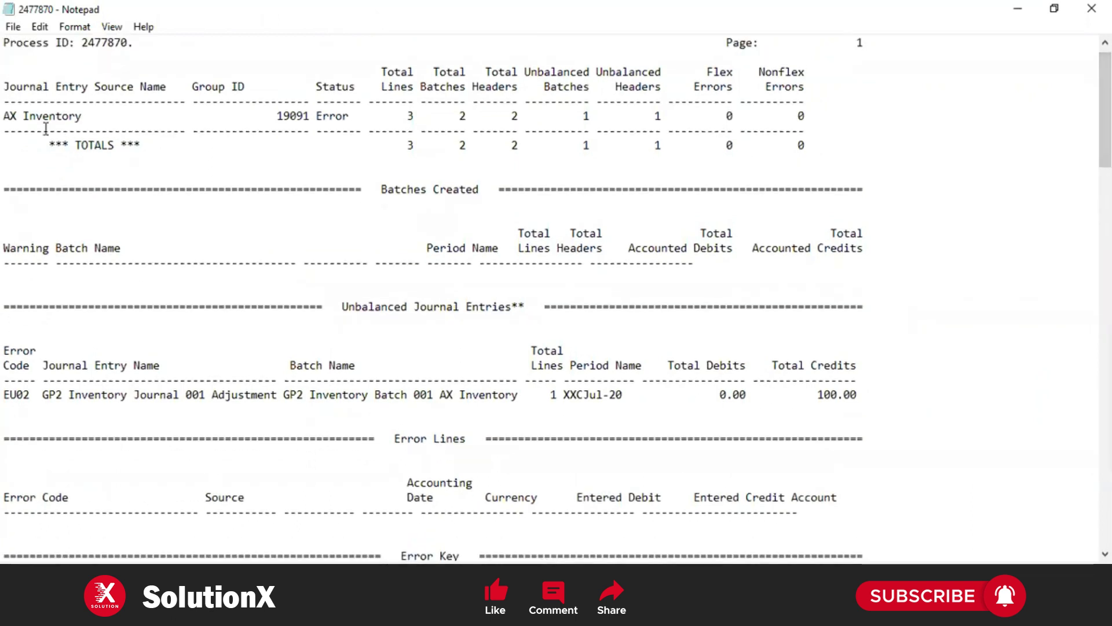
{"action": "left_click_drag", "start_coordinate": [4, 117], "coordinate": [82, 115]}
{"action": "left_click_drag", "start_coordinate": [283, 116], "coordinate": [344, 112]}
{"action": "left_click_drag", "start_coordinate": [414, 114], "coordinate": [585, 111]}
{"action": "left_click", "coordinate": [609, 131]}
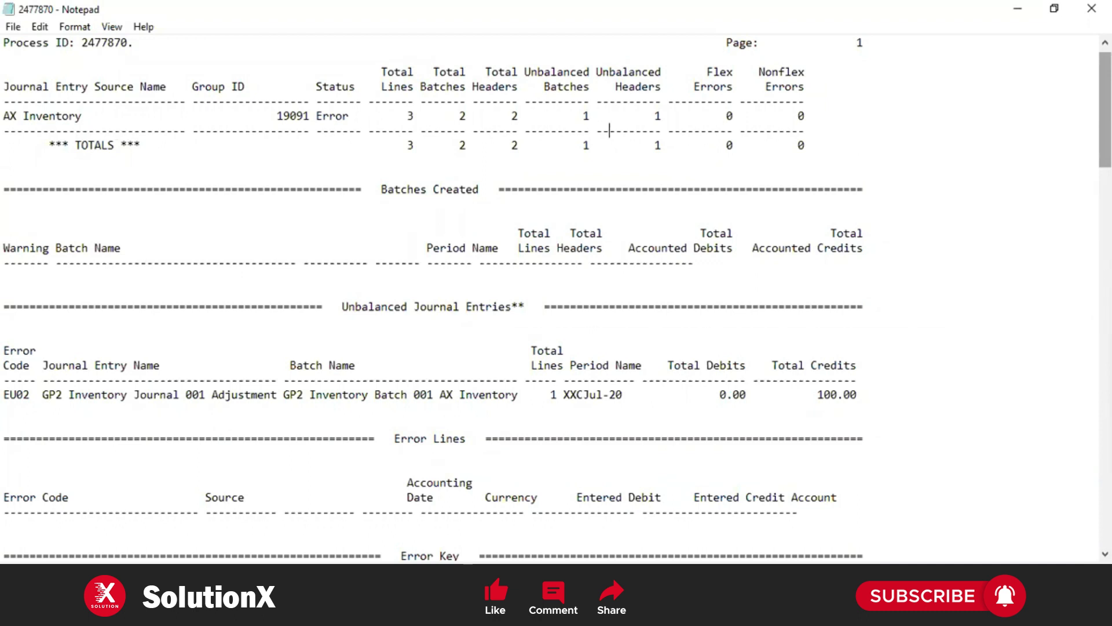
{"action": "scroll", "coordinate": [610, 131], "scroll_direction": "down", "scroll_amount": 8}
{"action": "scroll", "coordinate": [878, 94], "scroll_direction": "up", "scroll_amount": 2}
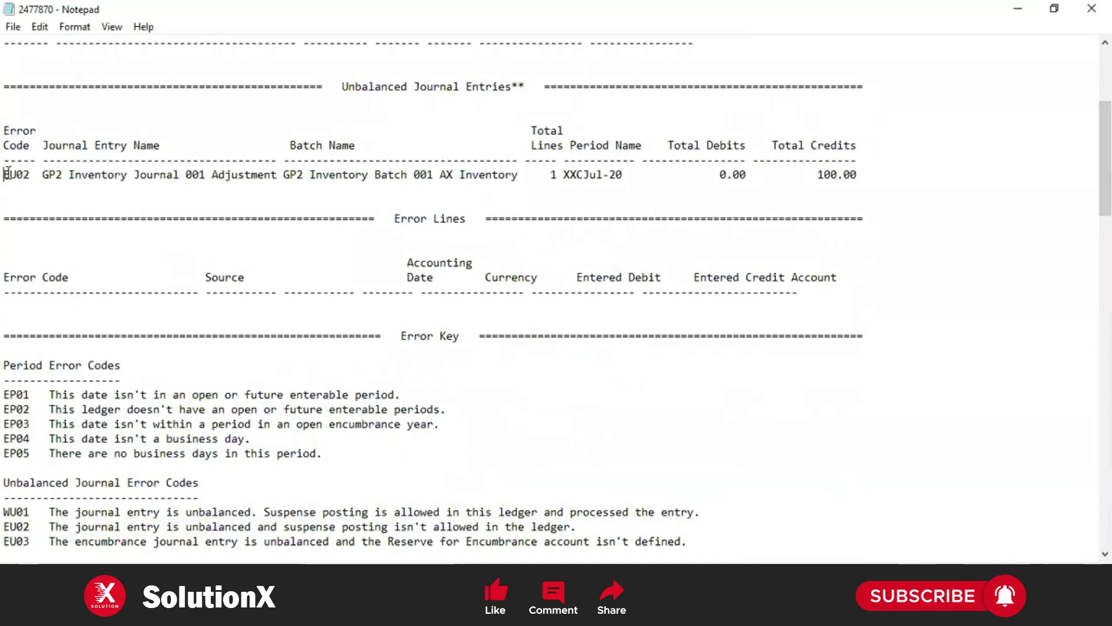
{"action": "left_click_drag", "start_coordinate": [8, 173], "coordinate": [37, 173]}
{"action": "left_click", "coordinate": [25, 177]}
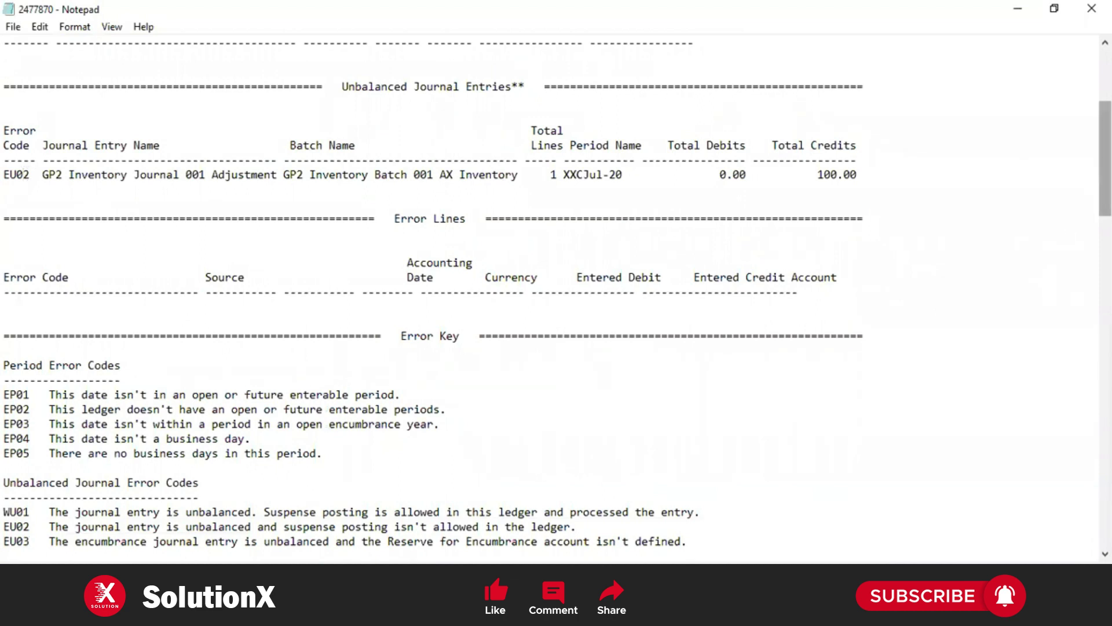
{"action": "left_click_drag", "start_coordinate": [1105, 158], "coordinate": [1105, 213]}
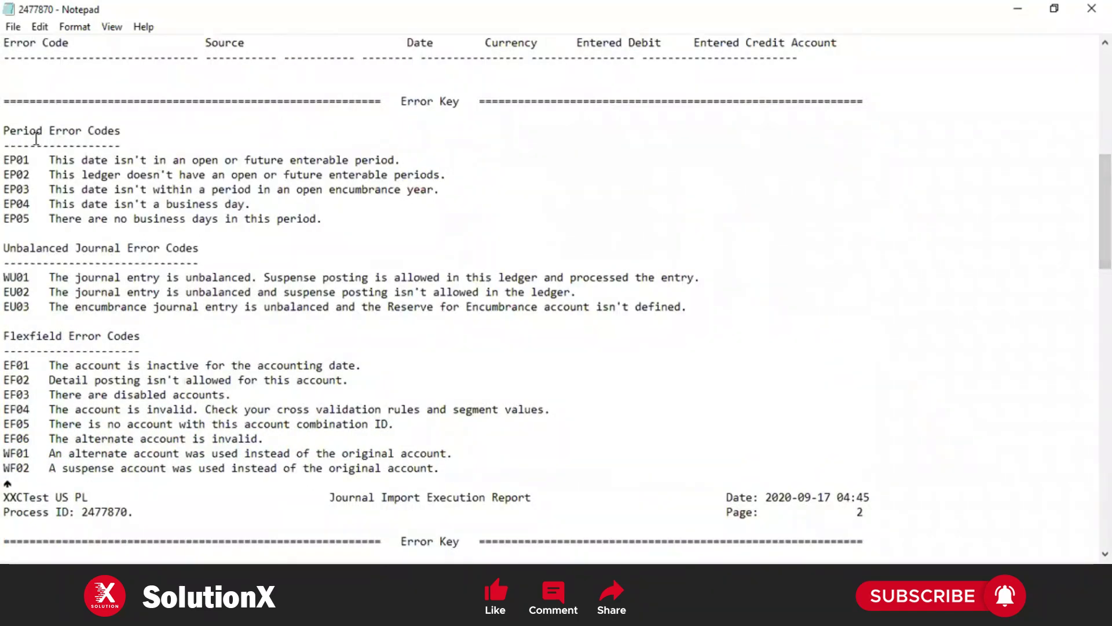
{"action": "left_click_drag", "start_coordinate": [48, 160], "coordinate": [427, 501]}
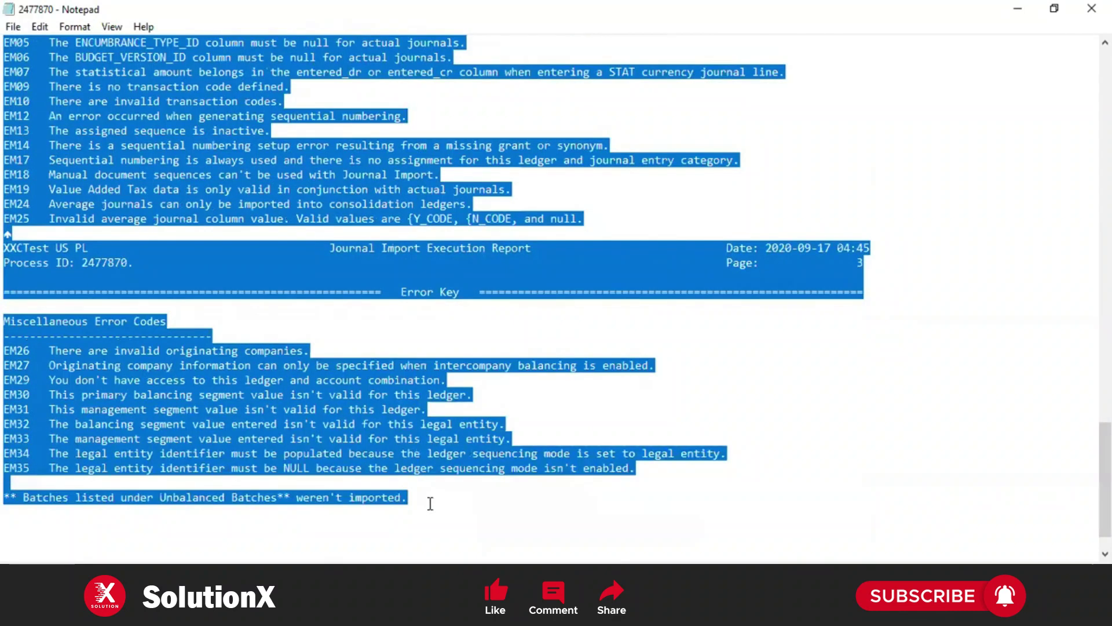
Step: Review the EP01 and EP04 entries in the log's Error Key
{"action": "left_click", "coordinate": [107, 394]}
{"action": "left_click_drag", "start_coordinate": [49, 350], "coordinate": [212, 350]}
{"action": "scroll", "coordinate": [212, 350], "scroll_direction": "up", "scroll_amount": 15}
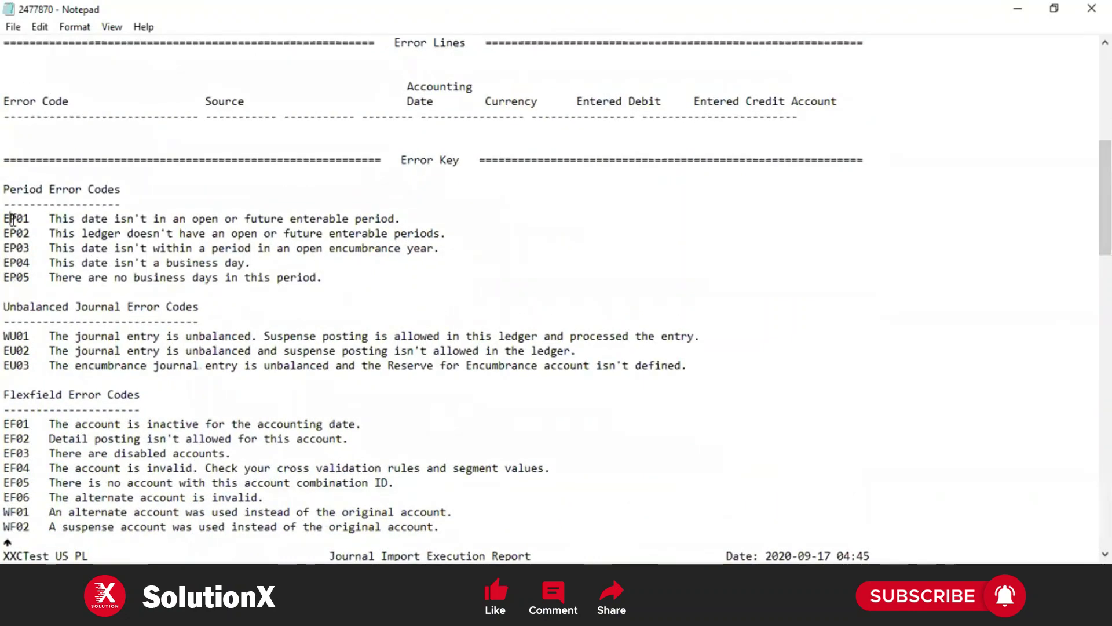
{"action": "left_click_drag", "start_coordinate": [4, 219], "coordinate": [49, 223]}
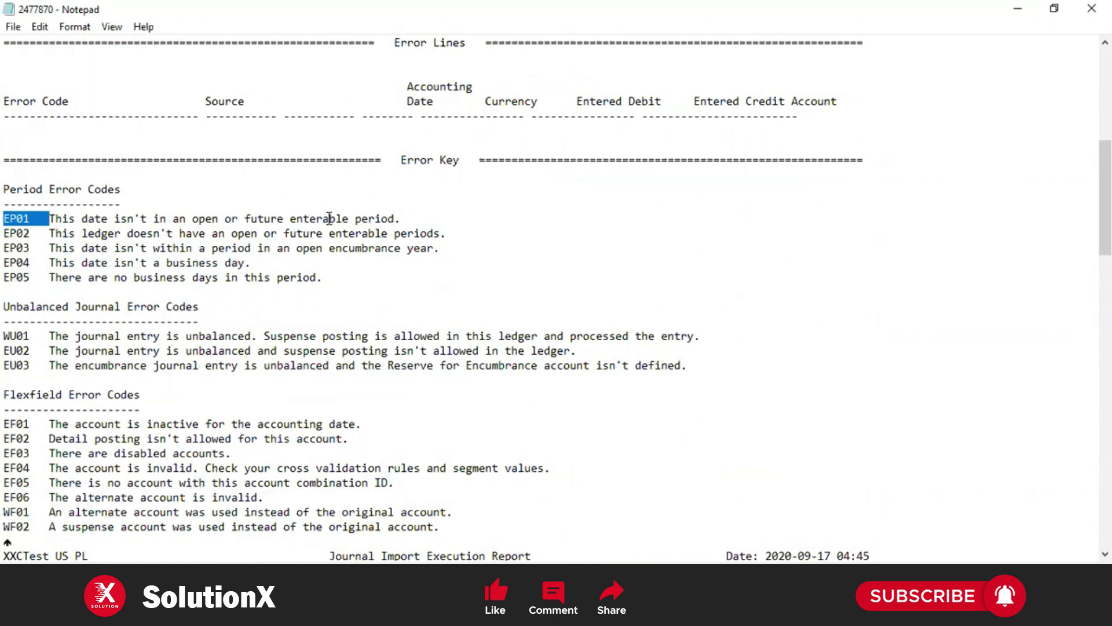
{"action": "double_click", "coordinate": [18, 217]}
{"action": "left_click", "coordinate": [107, 336]}
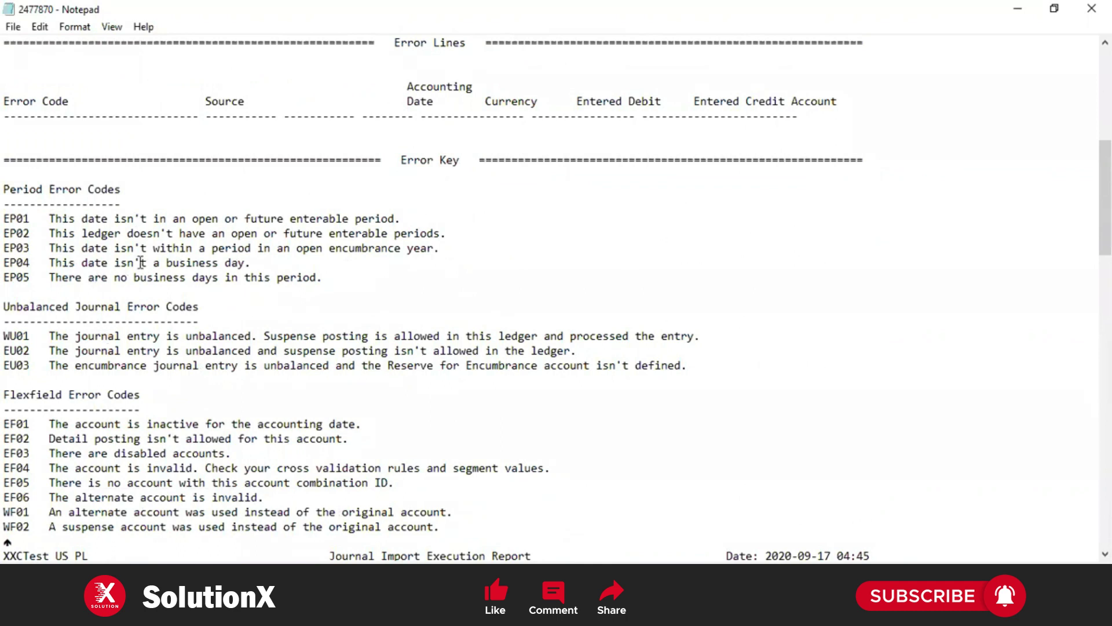
{"action": "double_click", "coordinate": [18, 262]}
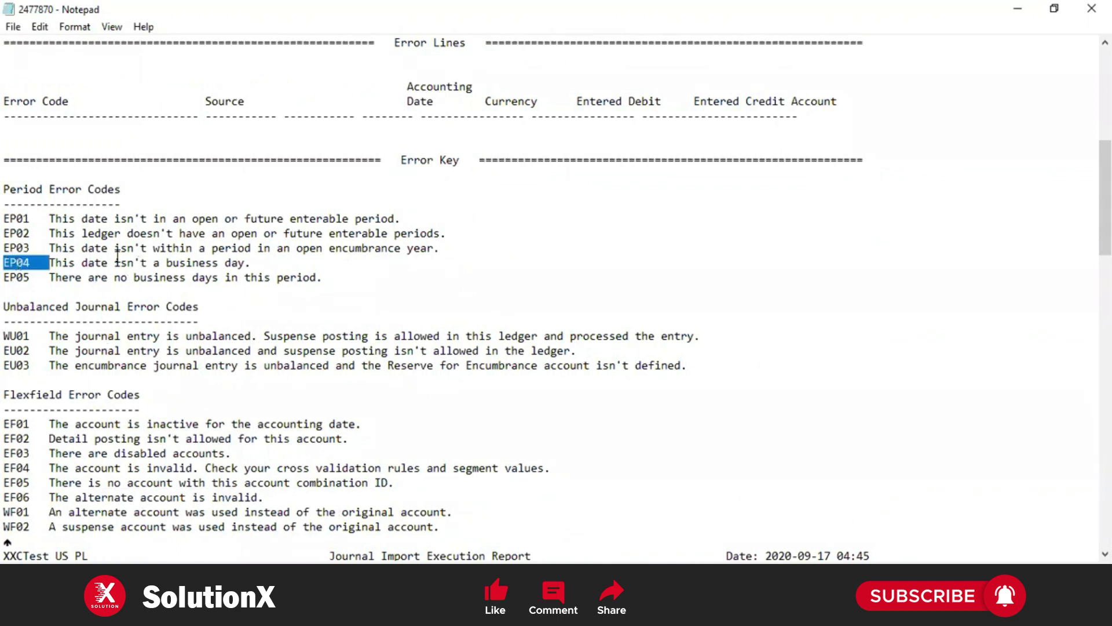
{"action": "left_click", "coordinate": [172, 351]}
Step: Highlight EU02 and its unbalanced suspense posting explanation
{"action": "key", "text": "Up"}
{"action": "key", "text": "Up"}
{"action": "key", "text": "Up"}
{"action": "key", "text": "Up"}
{"action": "key", "text": "Up"}
{"action": "key", "text": "Up"}
{"action": "key", "text": "Up"}
{"action": "key", "text": "Up"}
{"action": "key", "text": "Up"}
{"action": "key", "text": "Up"}
{"action": "key", "text": "Up"}
{"action": "key", "text": "Up"}
{"action": "key", "text": "Up"}
{"action": "key", "text": "Up"}
{"action": "key", "text": "Up"}
{"action": "key", "text": "Up"}
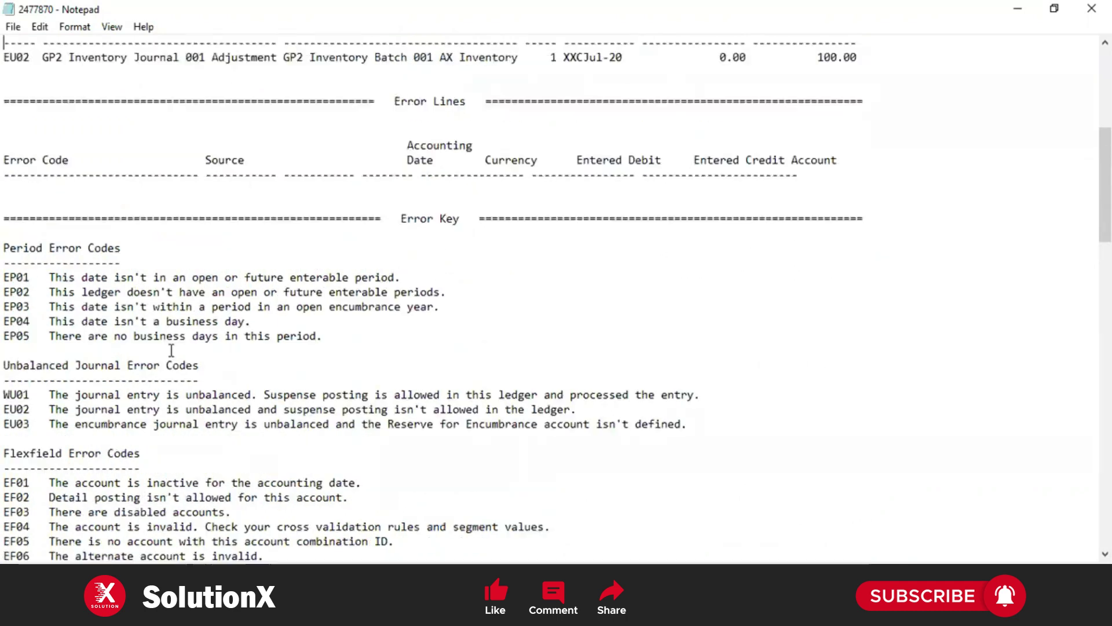
{"action": "key", "text": "shift+Right"}
{"action": "key", "text": "shift+Right"}
{"action": "key", "text": "shift+Right"}
{"action": "key", "text": "Home"}
{"action": "key", "text": "Down"}
{"action": "key", "text": "Down"}
{"action": "key", "text": "Down"}
{"action": "key", "text": "Down"}
{"action": "key", "text": "Down"}
{"action": "key", "text": "Down"}
{"action": "key", "text": "Down"}
{"action": "key", "text": "Down"}
{"action": "key", "text": "Down"}
{"action": "key", "text": "Down"}
{"action": "key", "text": "Down"}
{"action": "key", "text": "Down"}
{"action": "key", "text": "Down"}
{"action": "key", "text": "Down"}
{"action": "key", "text": "Down"}
{"action": "key", "text": "Down"}
{"action": "key", "text": "Down"}
{"action": "key", "text": "Down"}
{"action": "key", "text": "Down"}
{"action": "key", "text": "Down"}
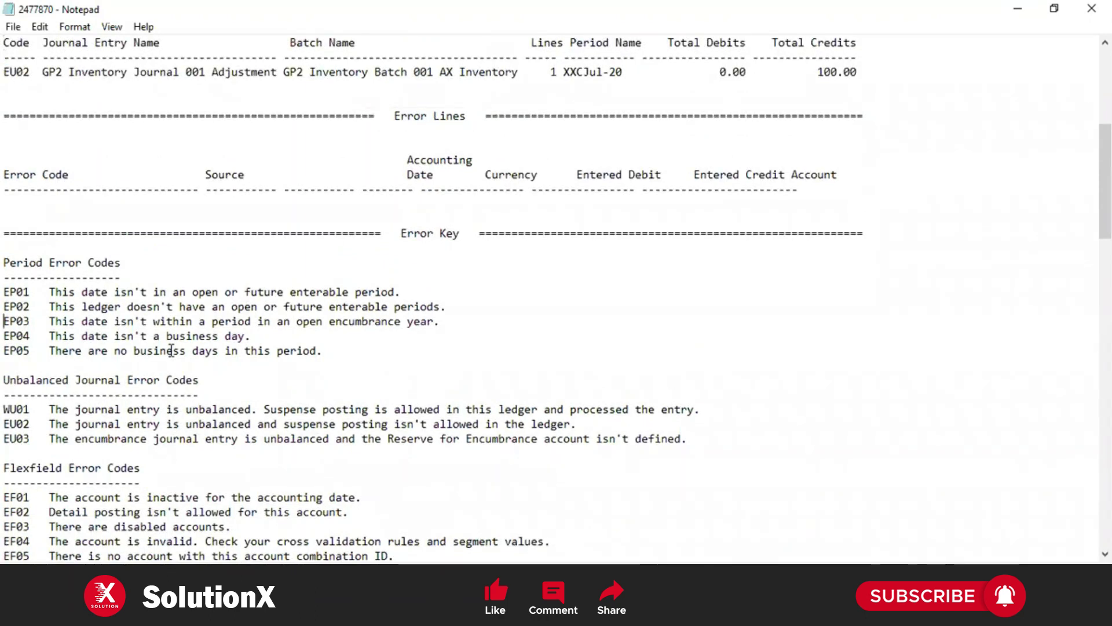
{"action": "key", "text": "ctrl+shift+Right"}
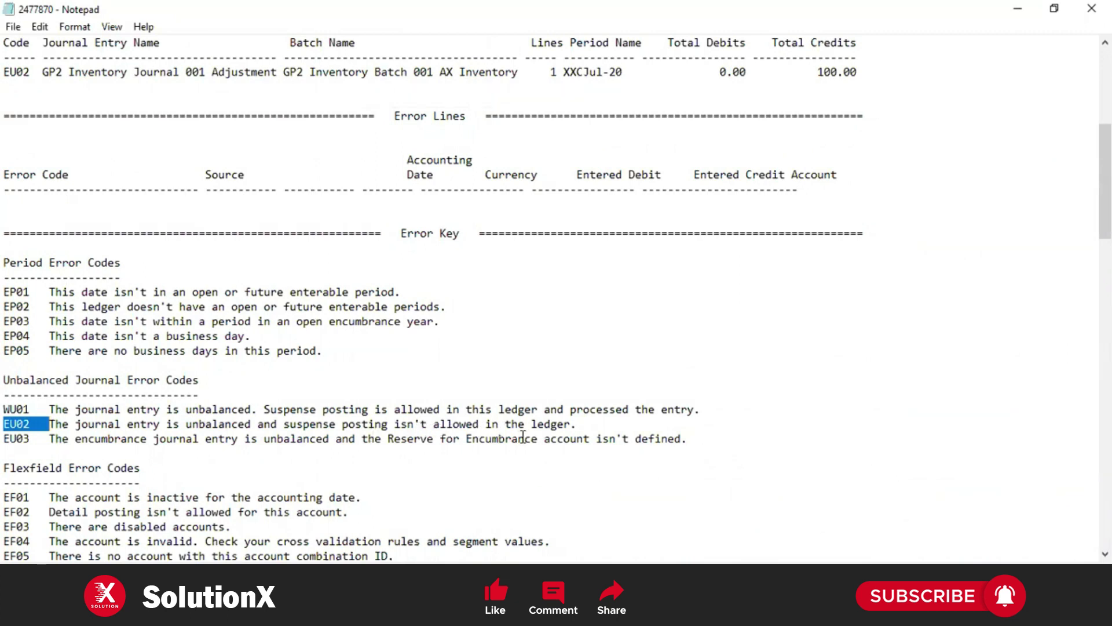
{"action": "left_click_drag", "start_coordinate": [192, 424], "coordinate": [389, 423]}
Step: Review the EC13 and ECW1 explanations, then return to the BI Publisher window
{"action": "scroll", "coordinate": [389, 424], "scroll_direction": "down", "scroll_amount": 8}
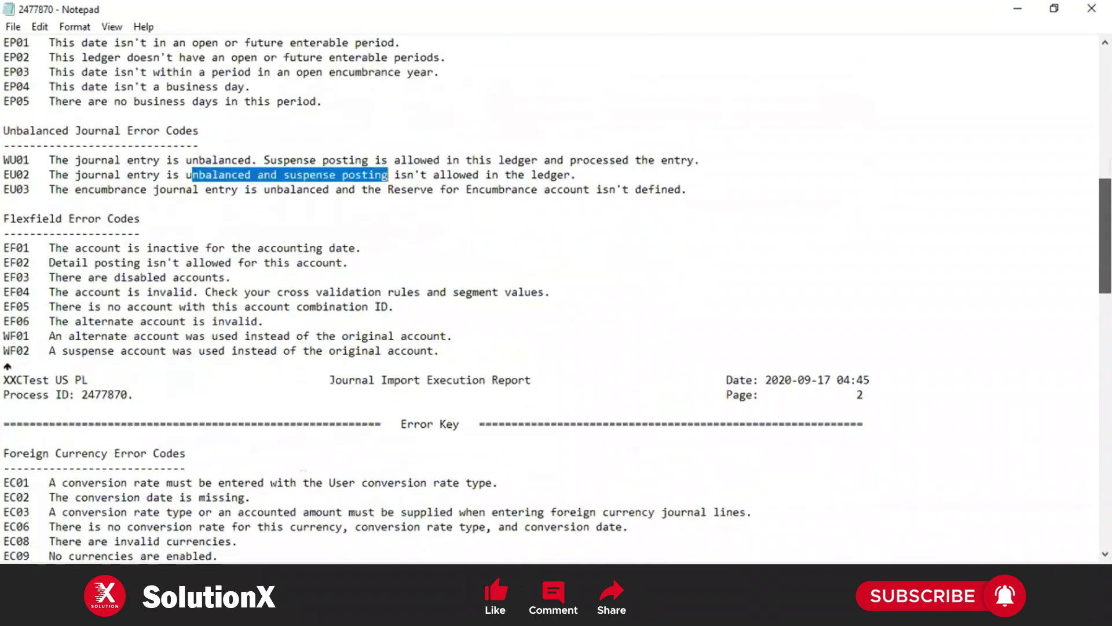
{"action": "scroll", "coordinate": [389, 423], "scroll_direction": "down", "scroll_amount": 2}
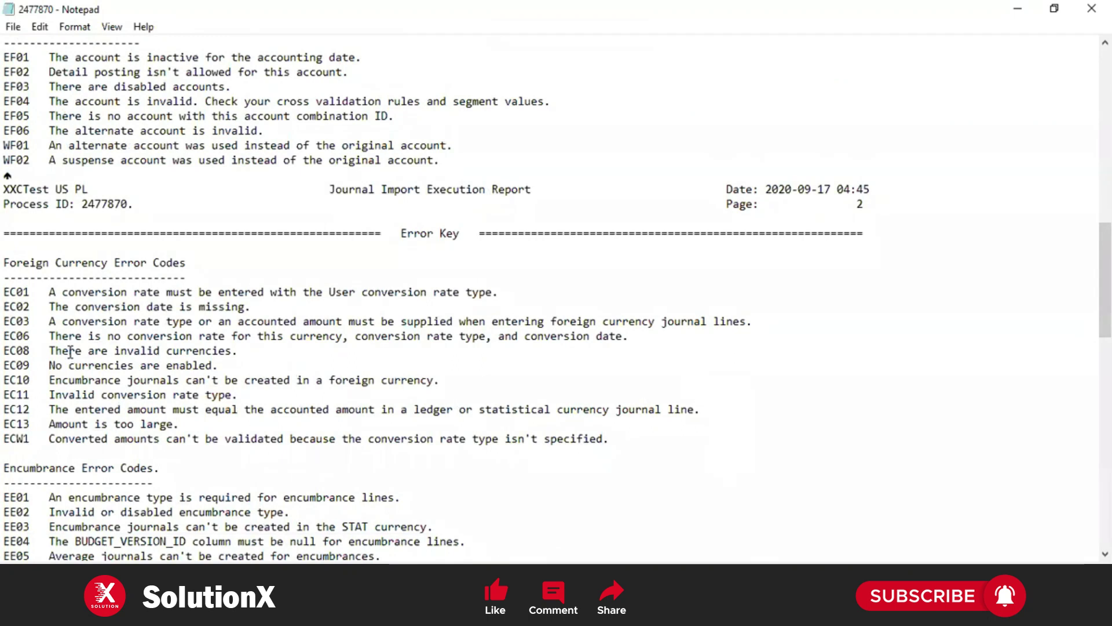
{"action": "left_click_drag", "start_coordinate": [68, 351], "coordinate": [208, 350]}
{"action": "left_click_drag", "start_coordinate": [55, 424], "coordinate": [140, 439]}
{"action": "left_click", "coordinate": [456, 398]}
{"action": "scroll", "coordinate": [238, 292], "scroll_direction": "down", "scroll_amount": 2}
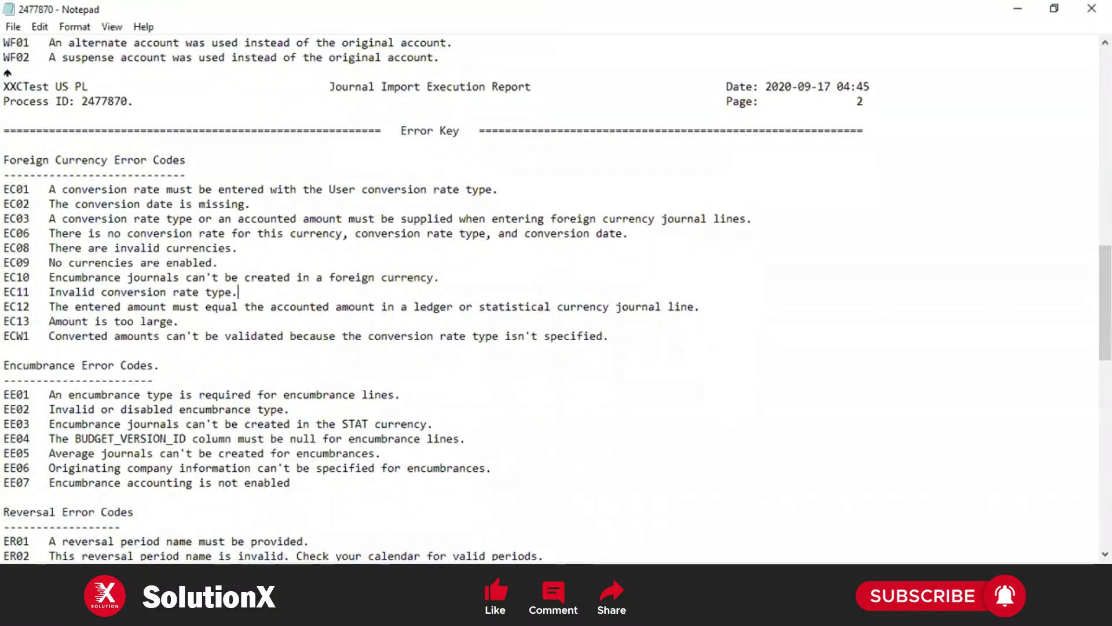
{"action": "key", "text": "alt+Tab"}
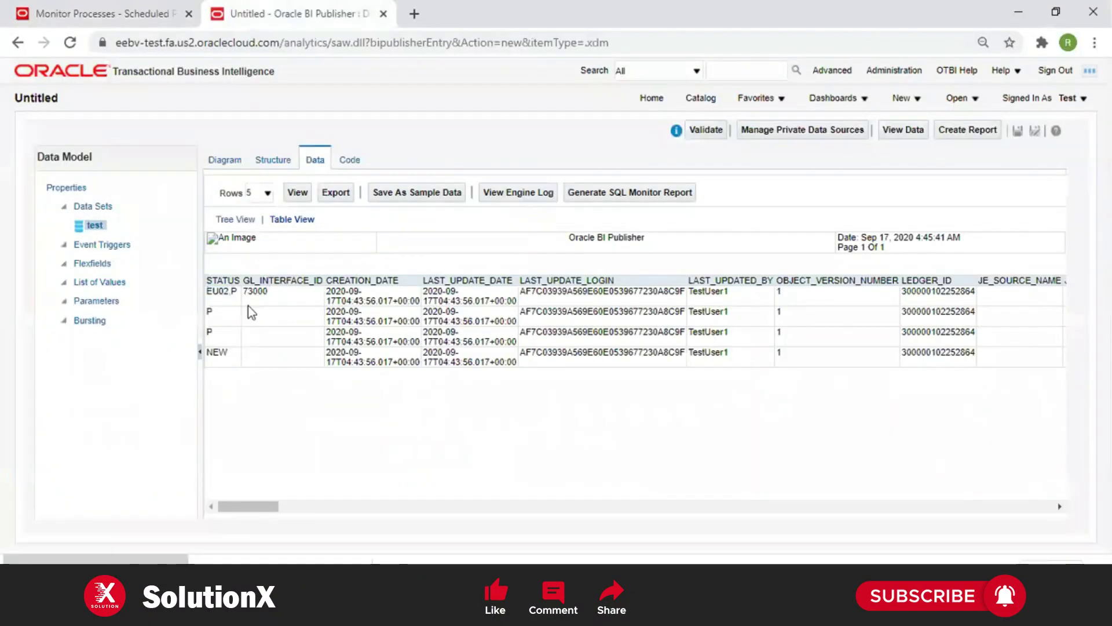
Step: Review the interface rows' STATUS values: EU02 in the first row and NEW in the last
{"action": "left_click_drag", "start_coordinate": [233, 290], "coordinate": [484, 301]}
{"action": "left_click", "coordinate": [484, 302]}
{"action": "left_click_drag", "start_coordinate": [232, 289], "coordinate": [502, 299]}
{"action": "left_click", "coordinate": [503, 299]}
{"action": "double_click", "coordinate": [223, 290]}
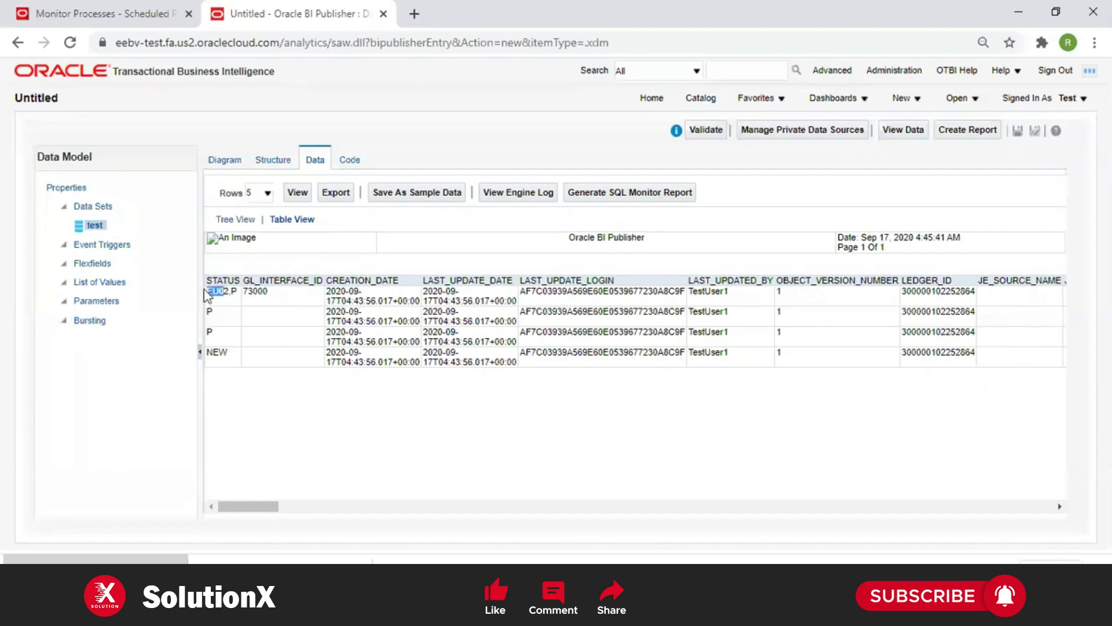
{"action": "double_click", "coordinate": [218, 352]}
Step: Review the dates across the first three rows and the statuses from EU02 downward
{"action": "left_click_drag", "start_coordinate": [326, 291], "coordinate": [400, 379]}
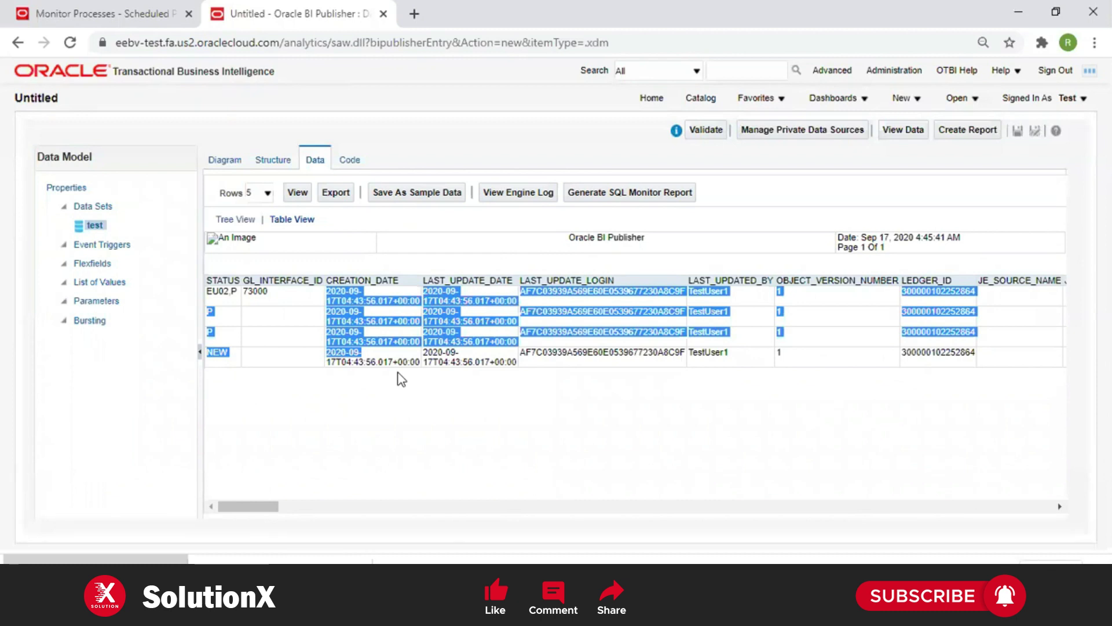
{"action": "left_click", "coordinate": [402, 380]}
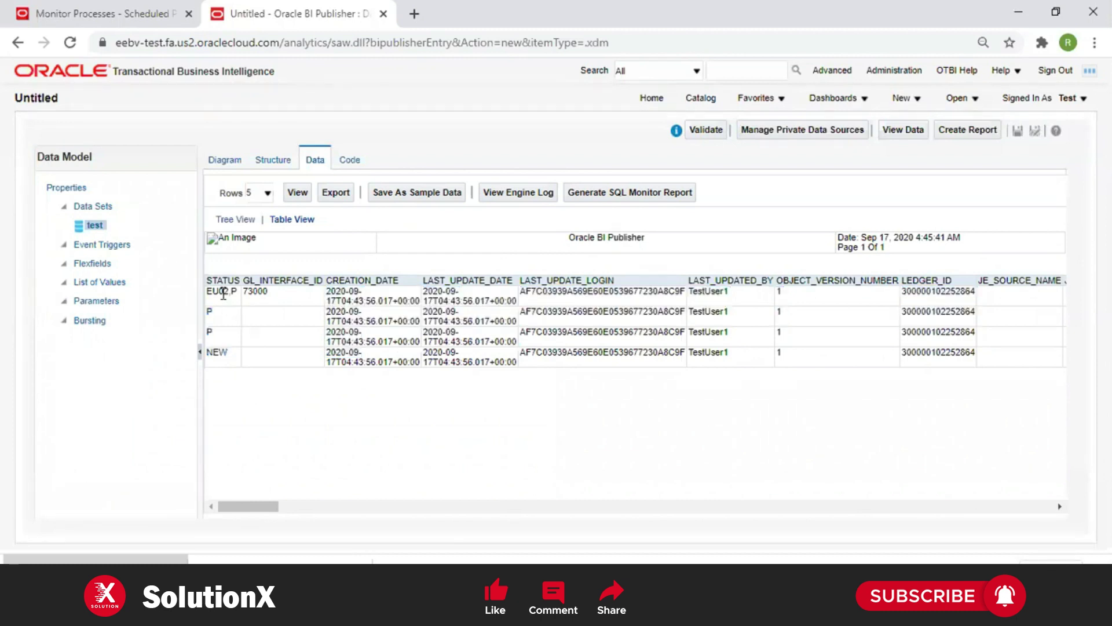
{"action": "left_click_drag", "start_coordinate": [222, 294], "coordinate": [229, 356]}
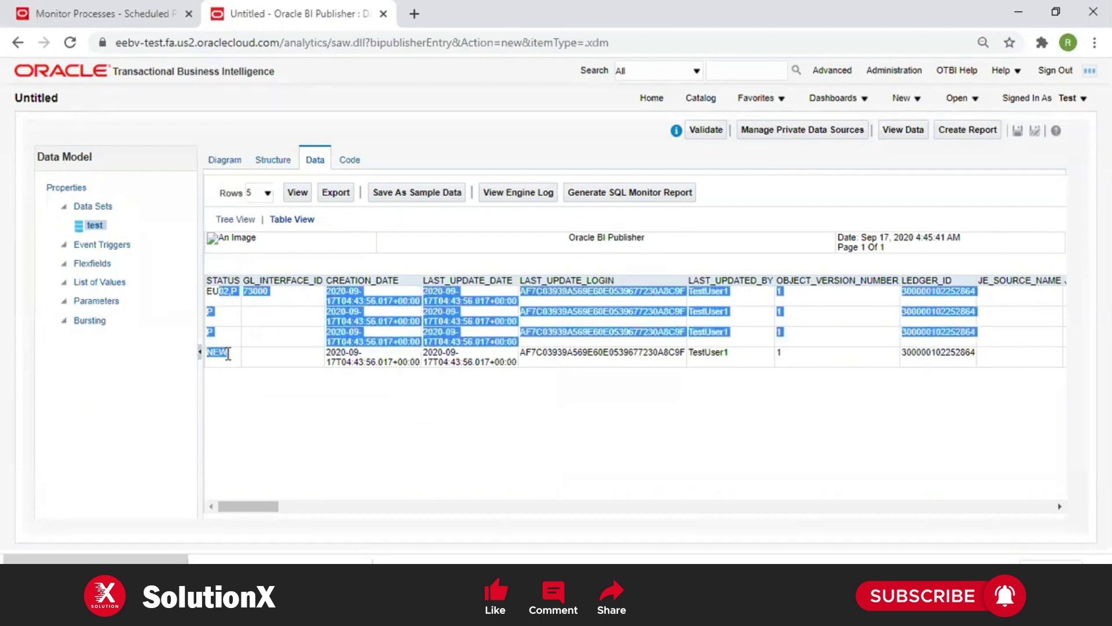
{"action": "left_click", "coordinate": [236, 402]}
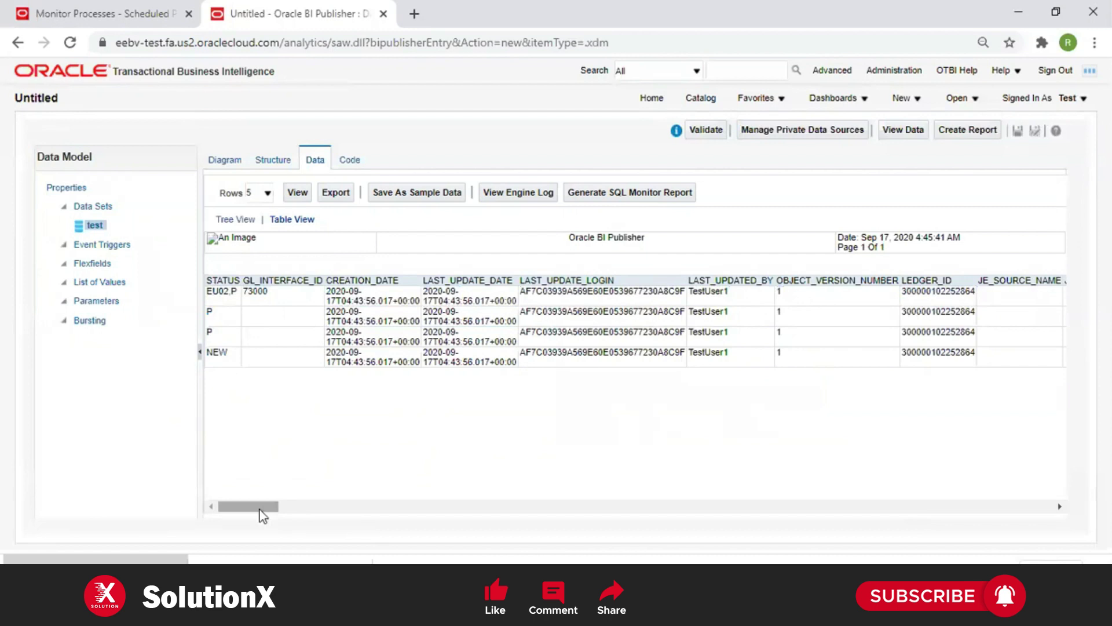
{"action": "left_click_drag", "start_coordinate": [262, 514], "coordinate": [456, 518]}
Step: Search the page for 'Load' to find LOAD_REQUEST_ID 2477862, then open a new browser tab
{"action": "key", "text": "ctrl+f"}
{"action": "type", "text": "Load"}
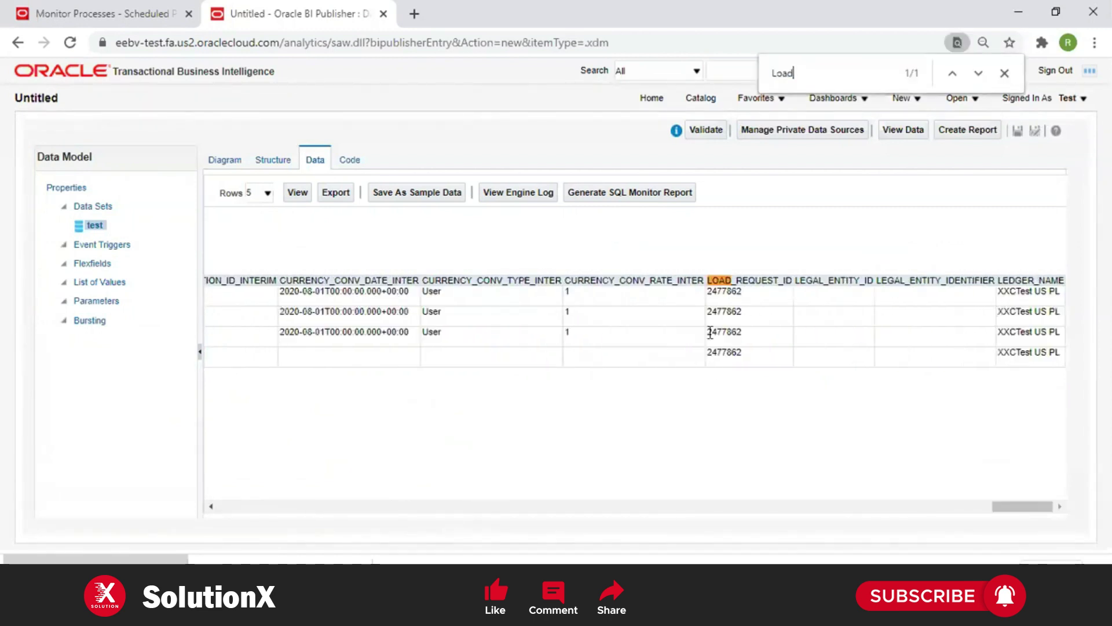
{"action": "double_click", "coordinate": [724, 291]}
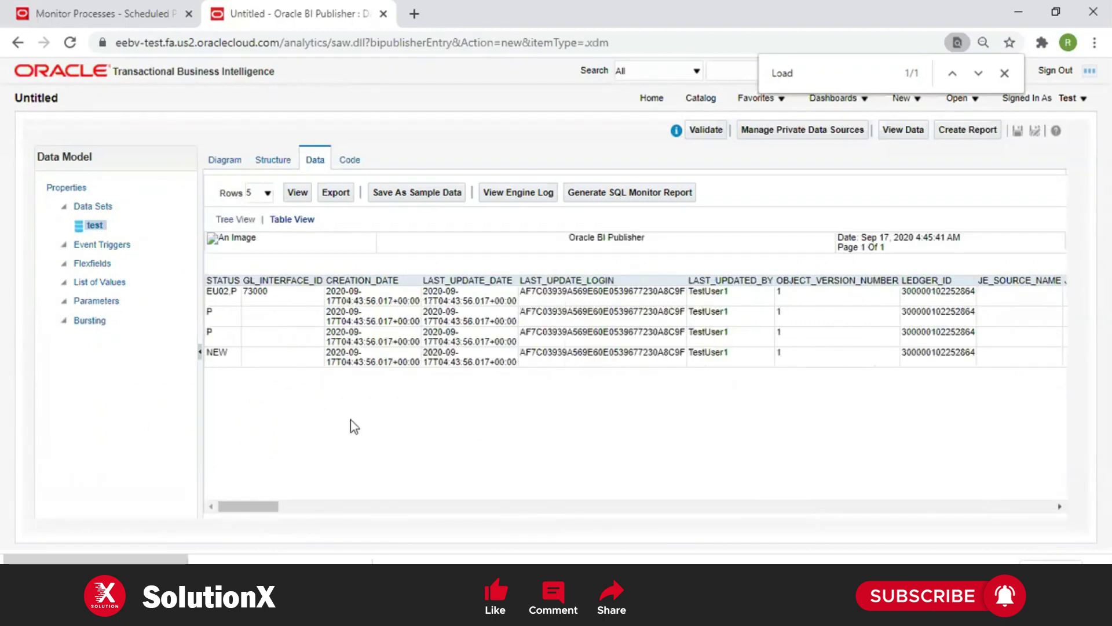
{"action": "left_click_drag", "start_coordinate": [346, 295], "coordinate": [387, 343]}
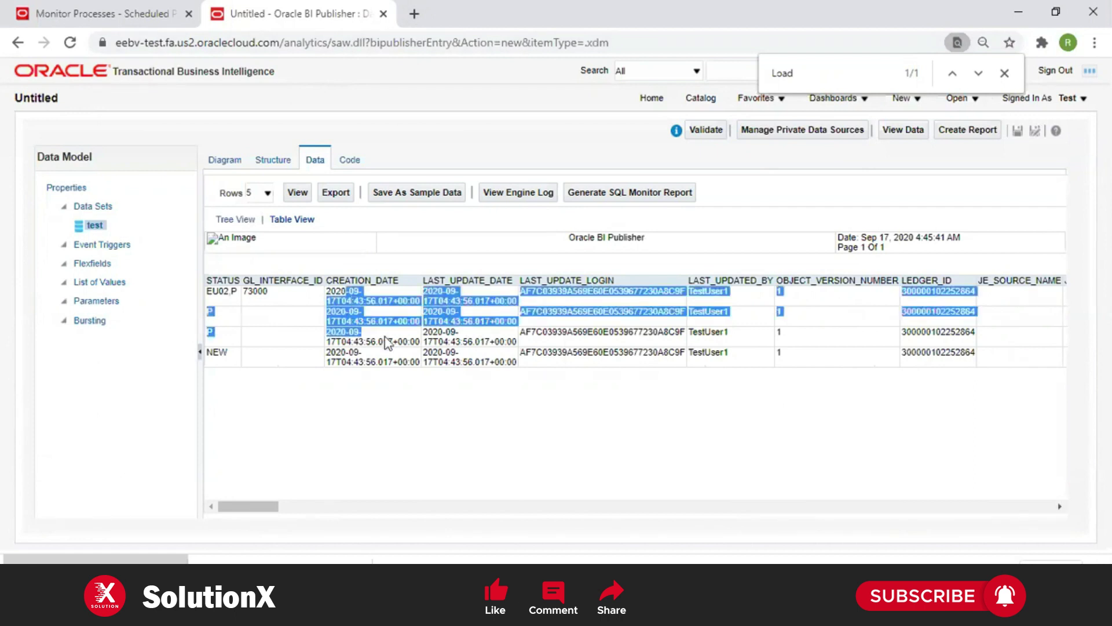
{"action": "left_click", "coordinate": [414, 14]}
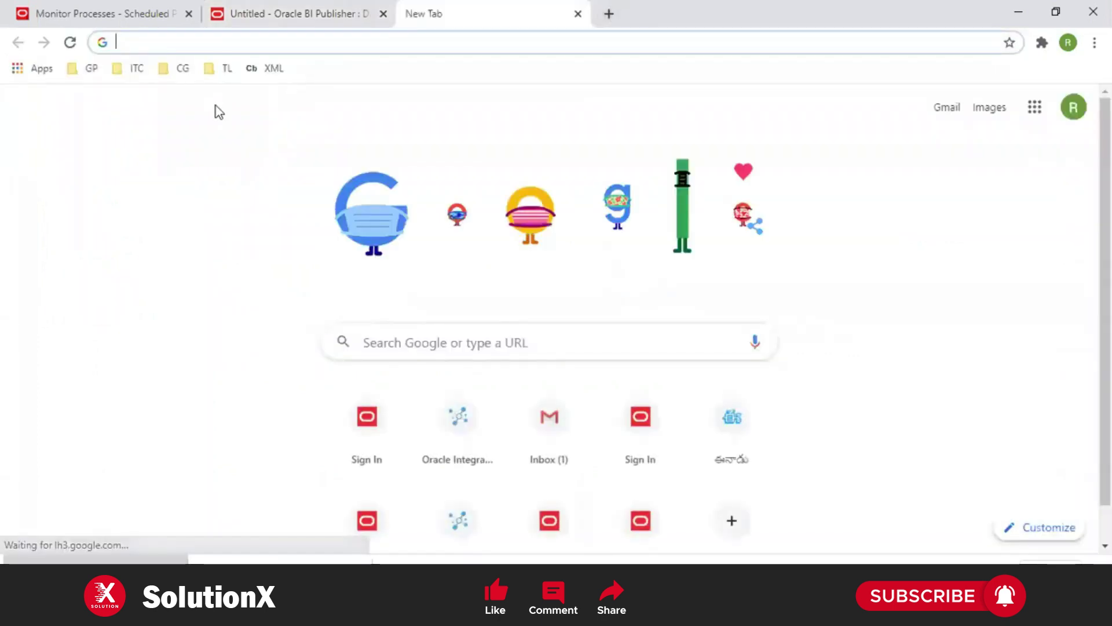
Step: Load the ITC Oracle Cloud environment from the bookmark, browse its Navigator, and return Home
{"action": "left_click", "coordinate": [136, 68]}
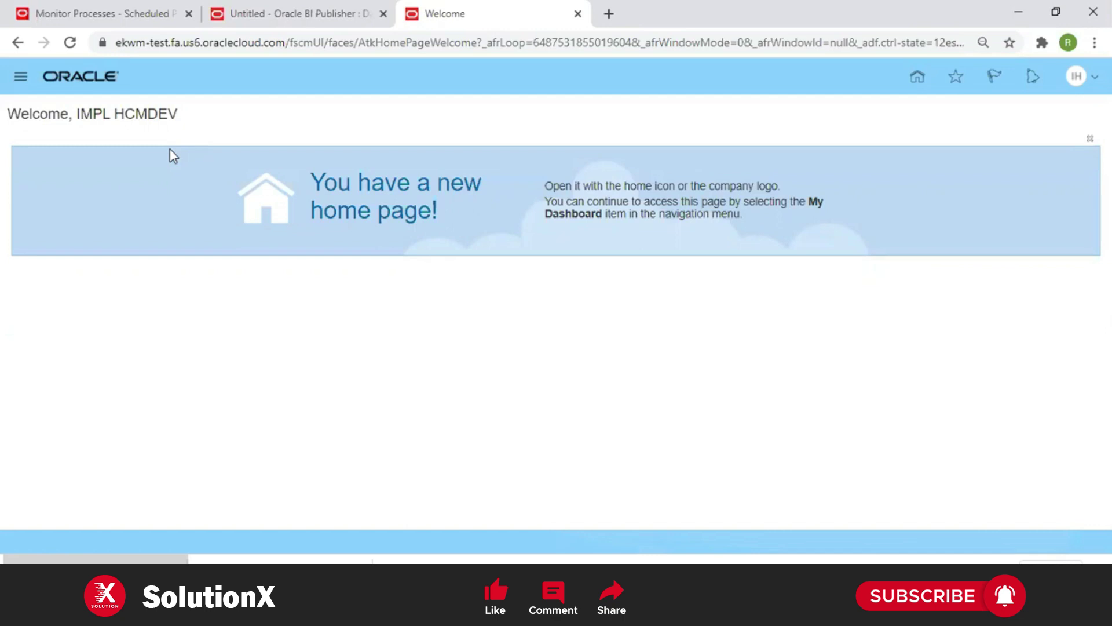
{"action": "left_click", "coordinate": [19, 78]}
{"action": "scroll", "coordinate": [597, 288], "scroll_direction": "down", "scroll_amount": 5}
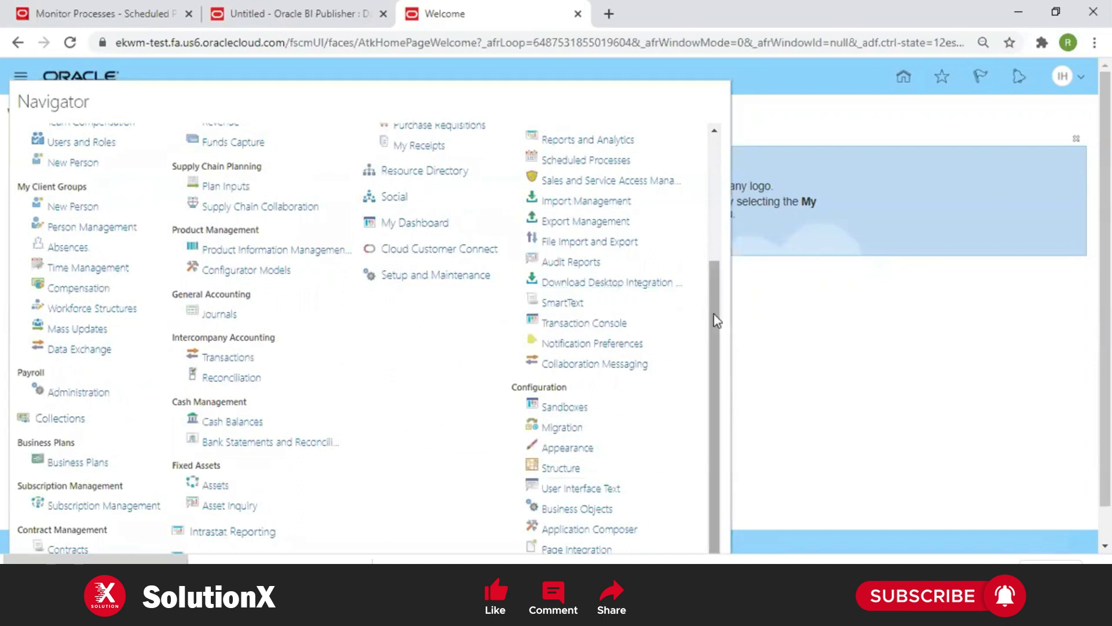
{"action": "scroll", "coordinate": [714, 314], "scroll_direction": "up", "scroll_amount": 3}
{"action": "scroll", "coordinate": [710, 209], "scroll_direction": "up", "scroll_amount": 1}
{"action": "scroll", "coordinate": [727, 290], "scroll_direction": "down", "scroll_amount": 4}
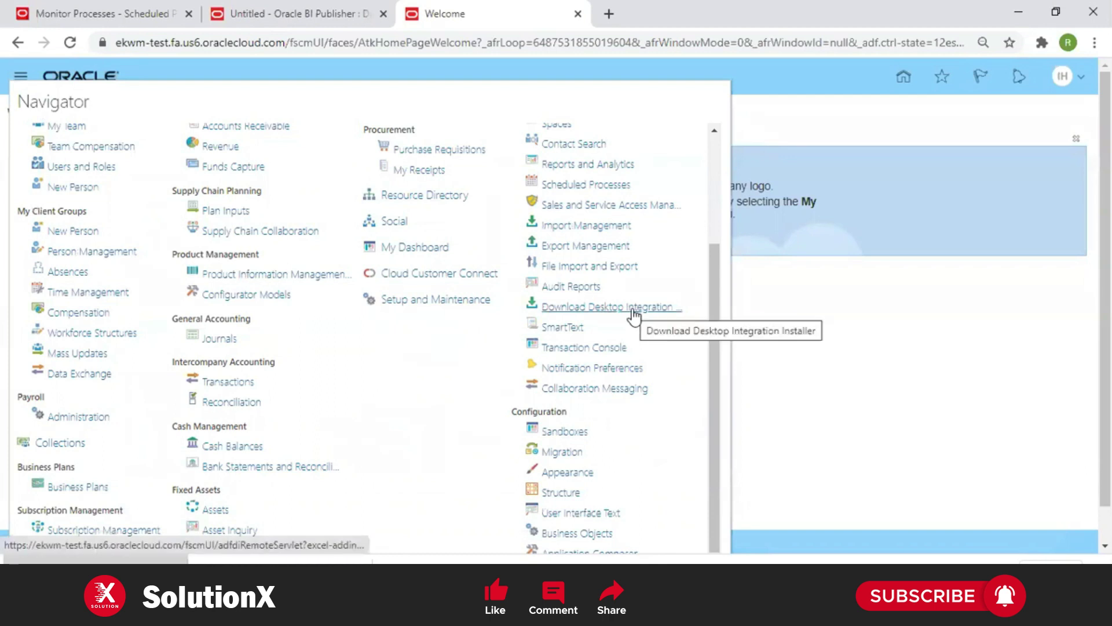
{"action": "left_click", "coordinate": [895, 193]}
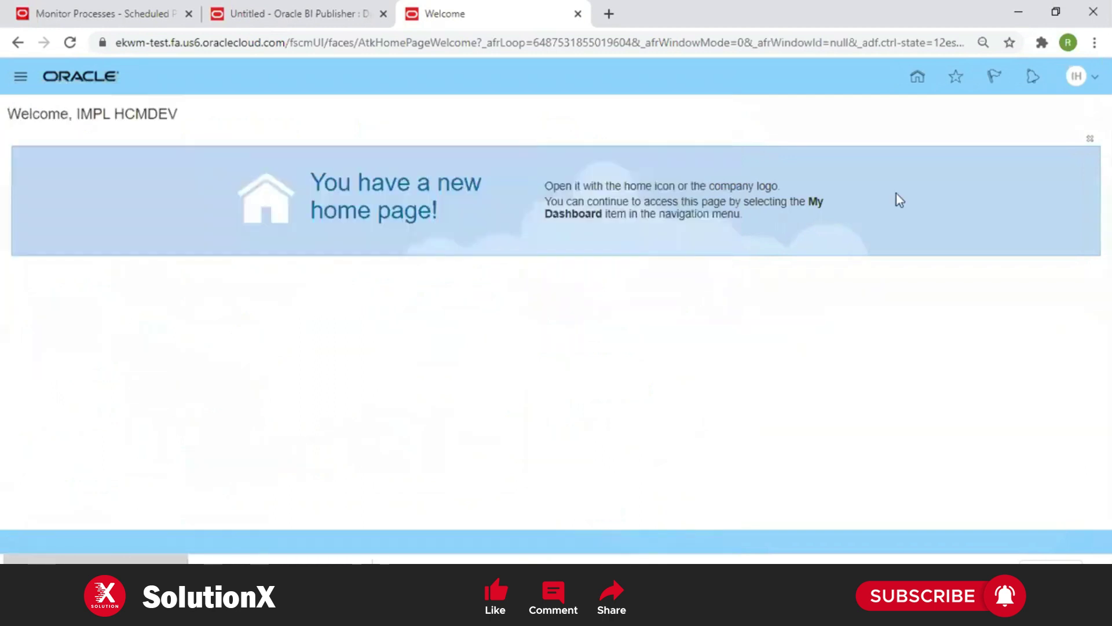
{"action": "left_click", "coordinate": [904, 77]}
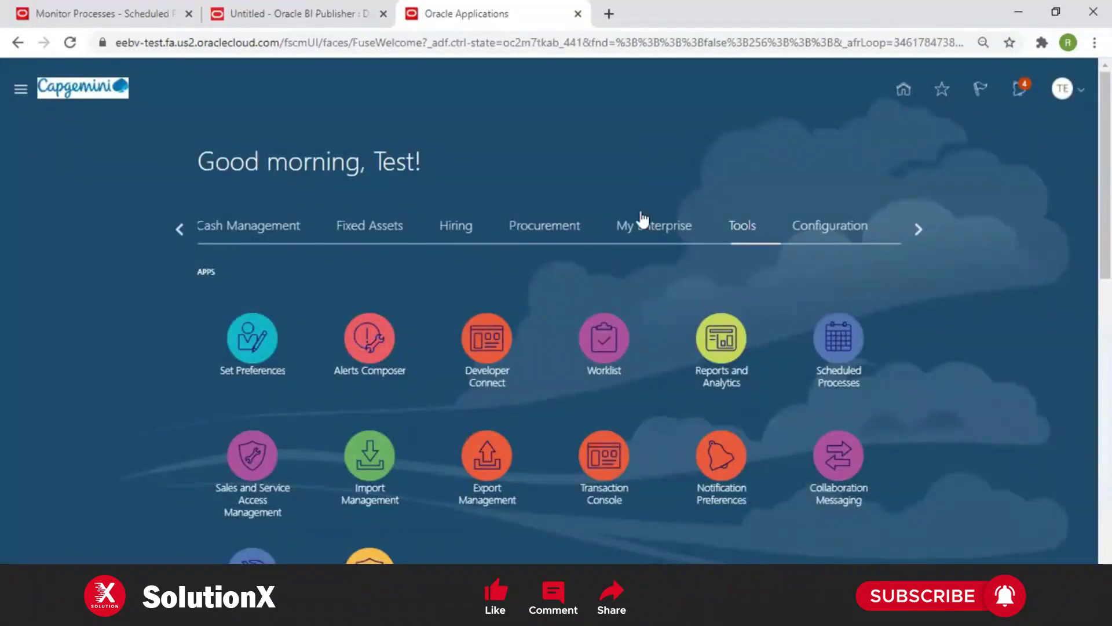
Step: Launch Correct Import Errors from General Accounting > Journals tasks and switch to the JournalCorrections workbook
{"action": "left_click", "coordinate": [179, 229]}
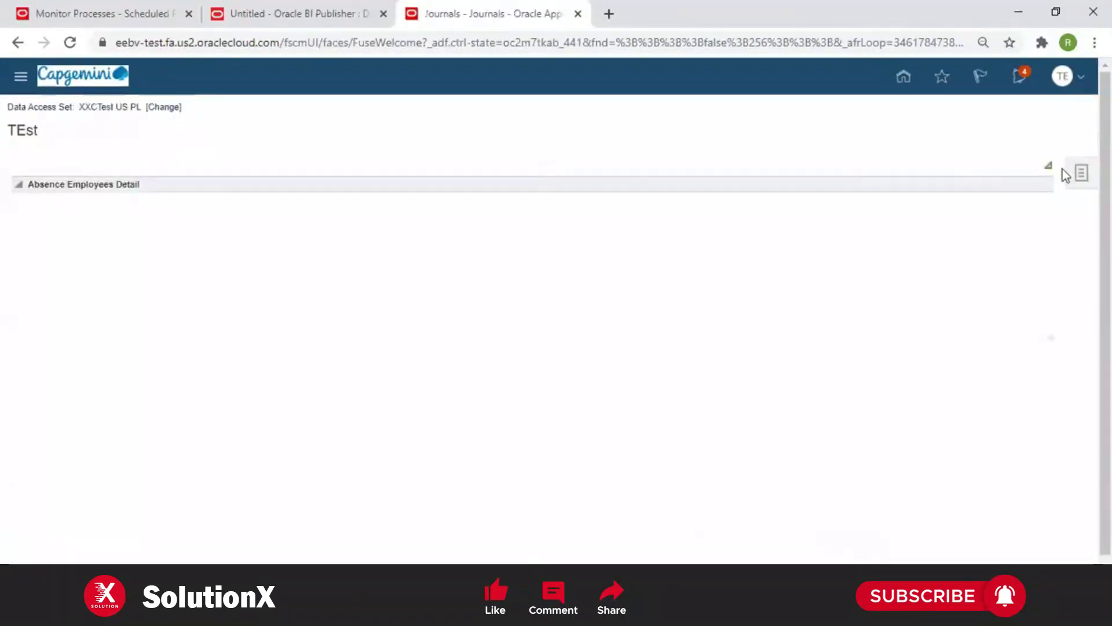
{"action": "left_click", "coordinate": [1078, 173]}
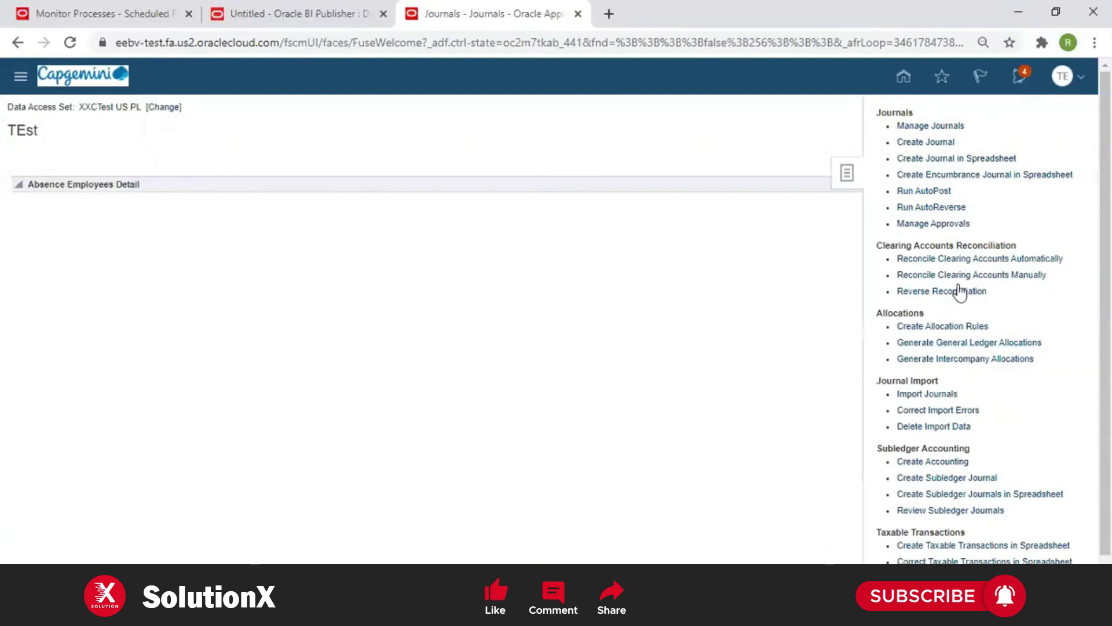
{"action": "left_click", "coordinate": [931, 410]}
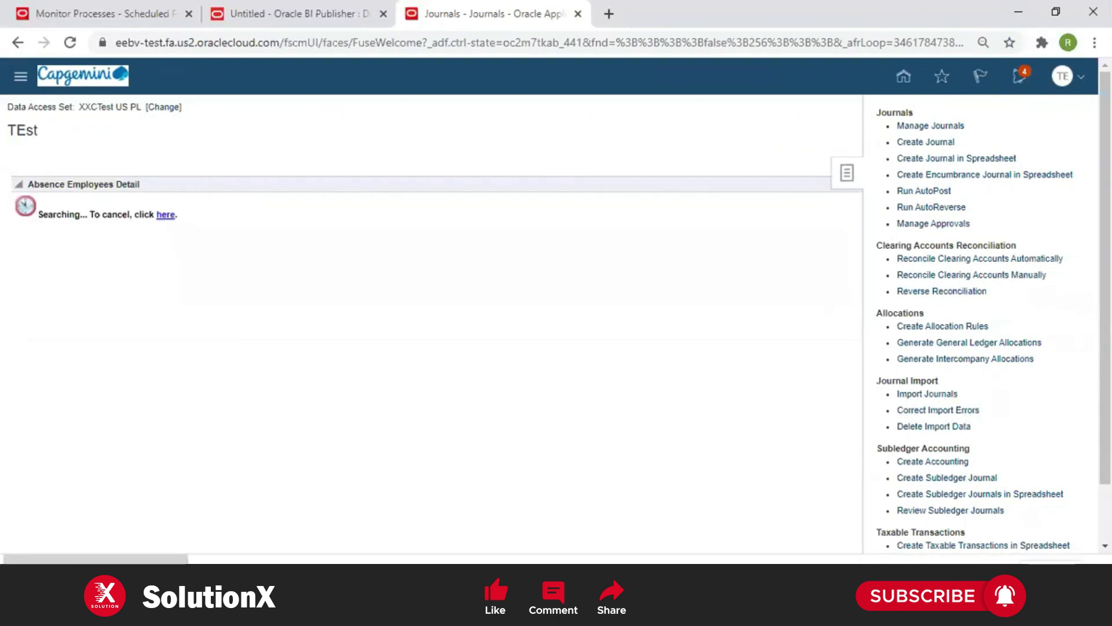
{"action": "key", "text": "alt+Tab"}
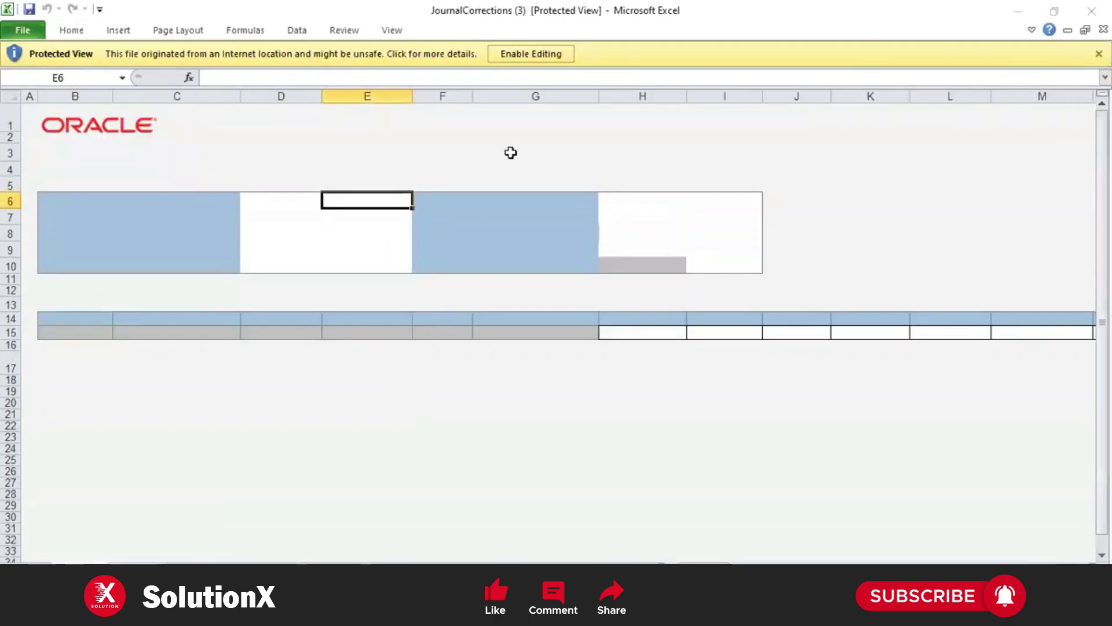
Step: Enable editing in JournalCorrections (3), confirm the server connection, and sign in with the account credentials
{"action": "left_click", "coordinate": [538, 55]}
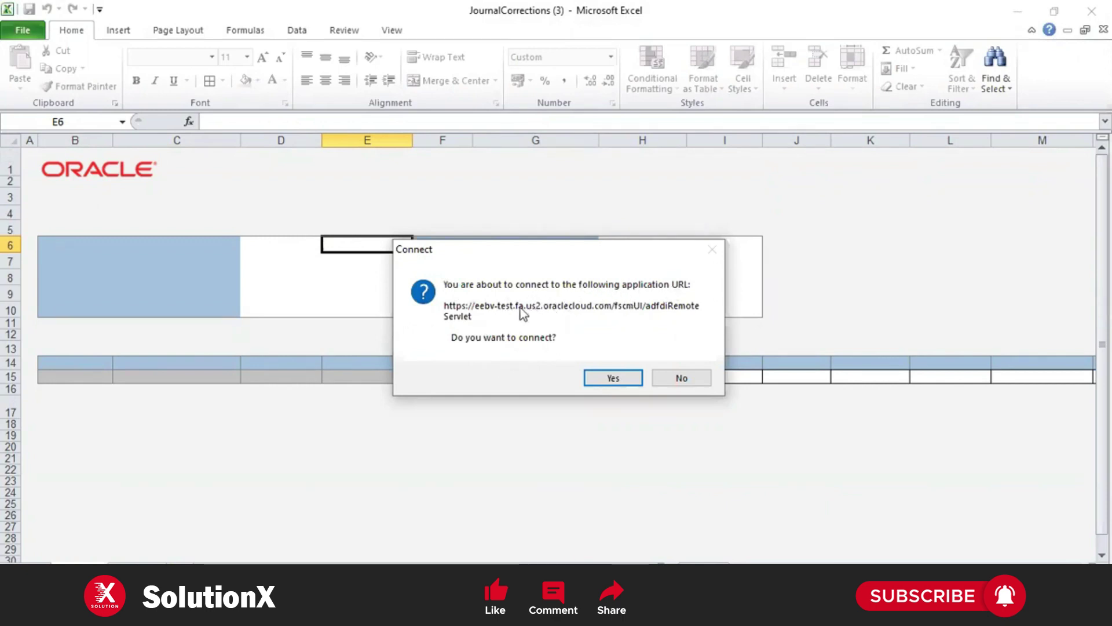
{"action": "left_click", "coordinate": [613, 377]}
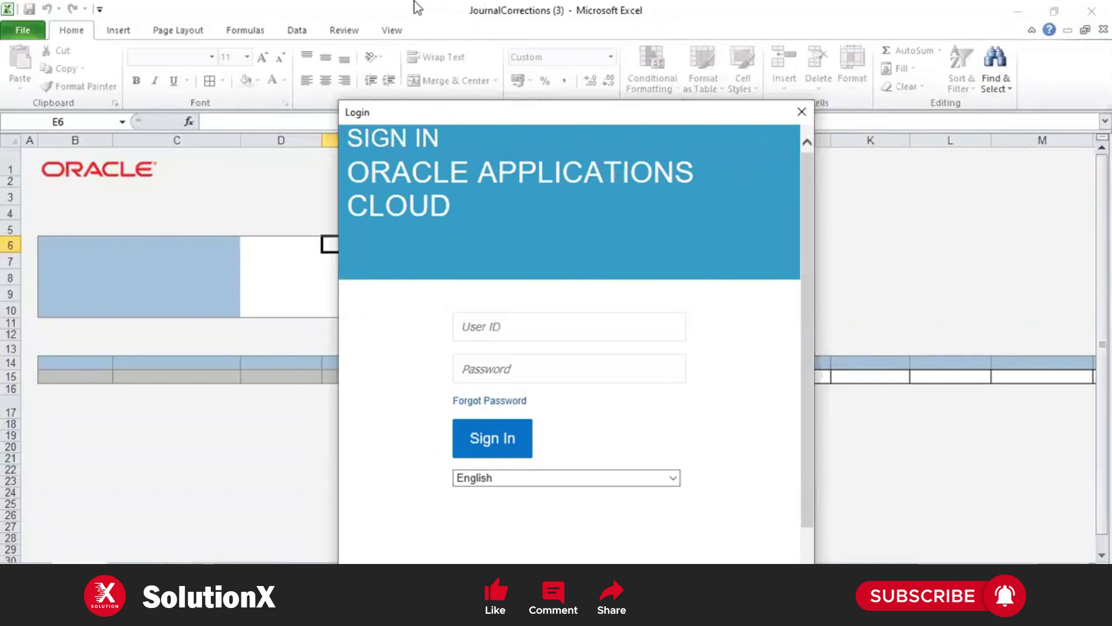
{"action": "type", "text": "••"}
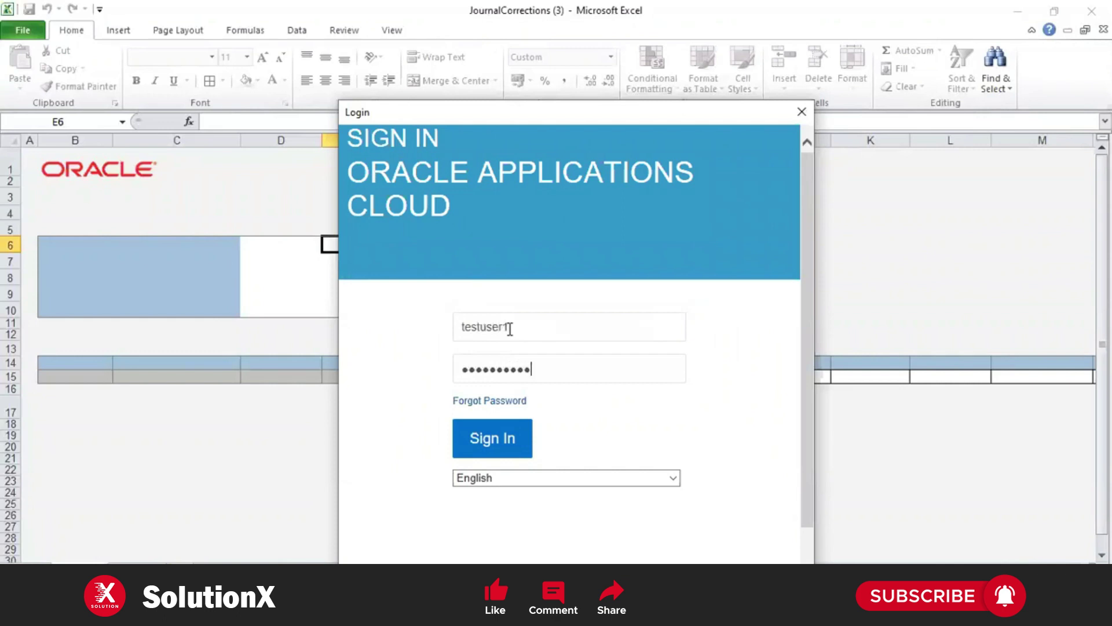
{"action": "key", "text": "Return"}
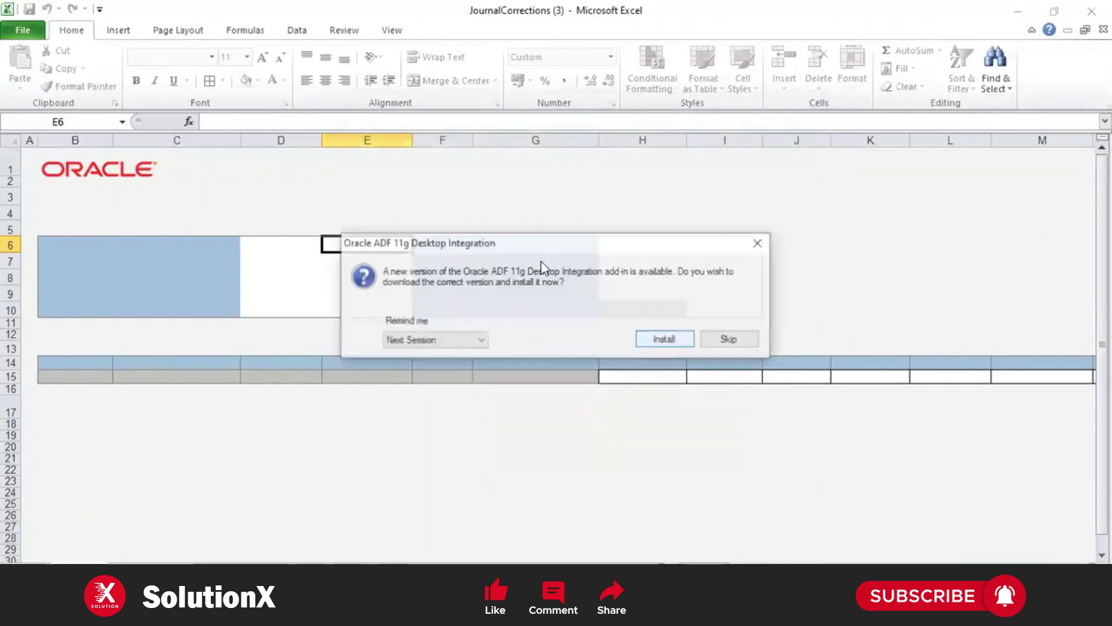